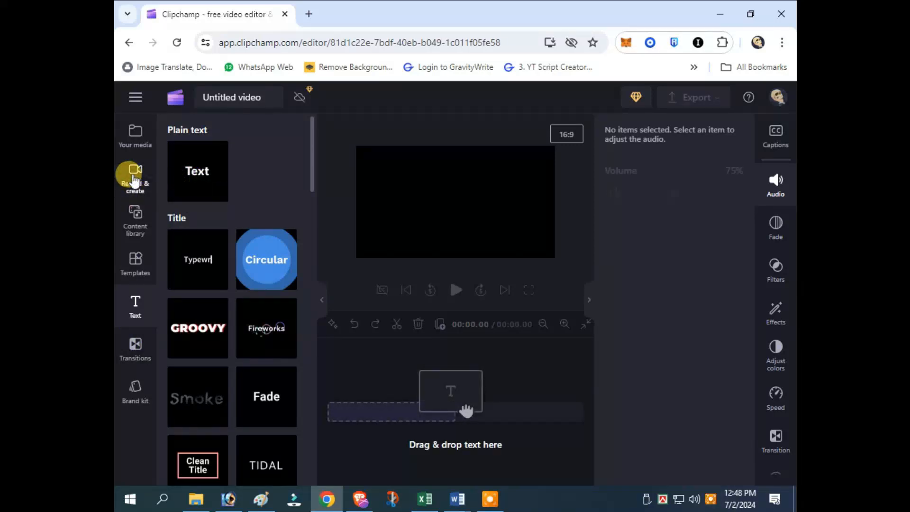
# Add a text-to-speech item to the untitled video from the record and create options
pyautogui.click(131, 204)
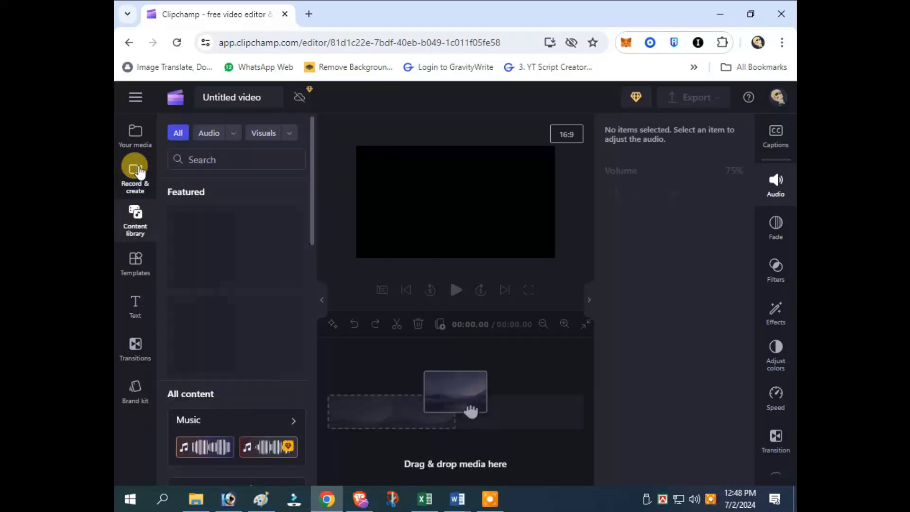
pyautogui.click(139, 165)
pyautogui.scroll(-1, 259, 408)
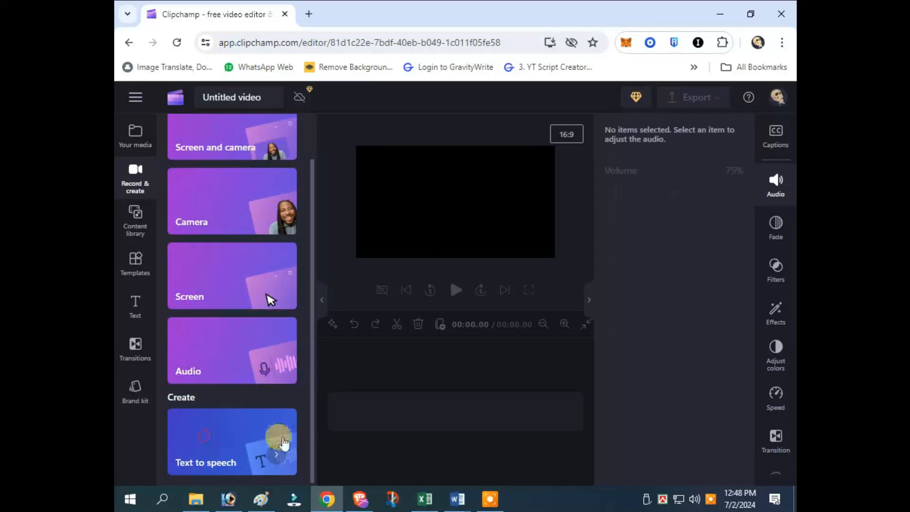
pyautogui.click(248, 443)
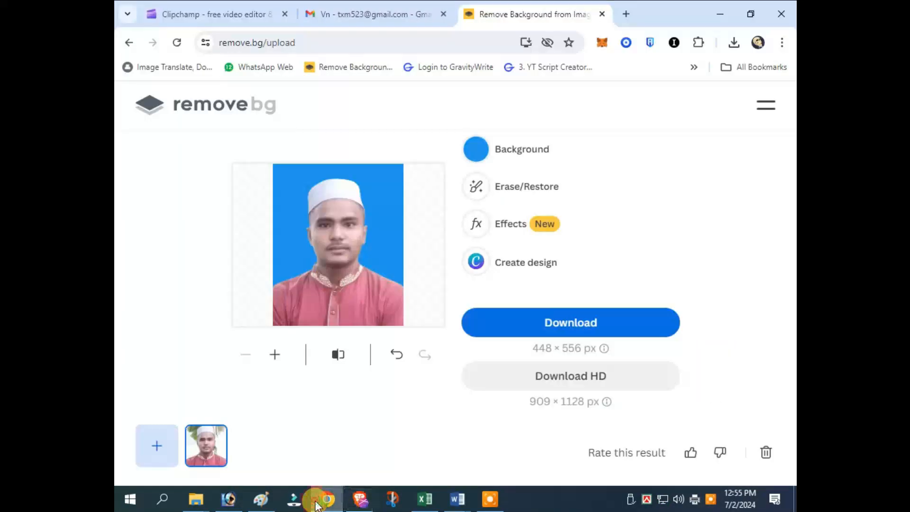
# Close the remove.bg page and switch back to the Clipchamp project
pyautogui.click(327, 498)
pyautogui.click(193, 7)
pyautogui.click(560, 5)
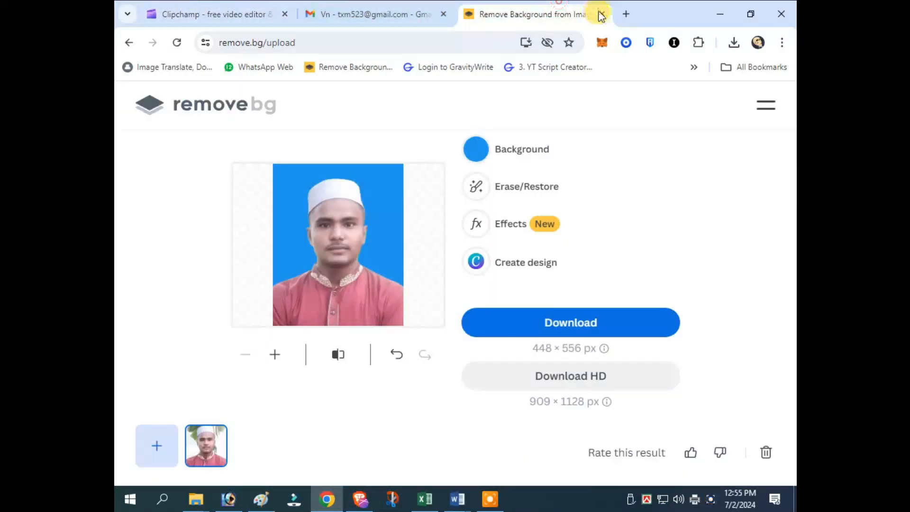
pyautogui.click(602, 14)
pyautogui.click(272, 7)
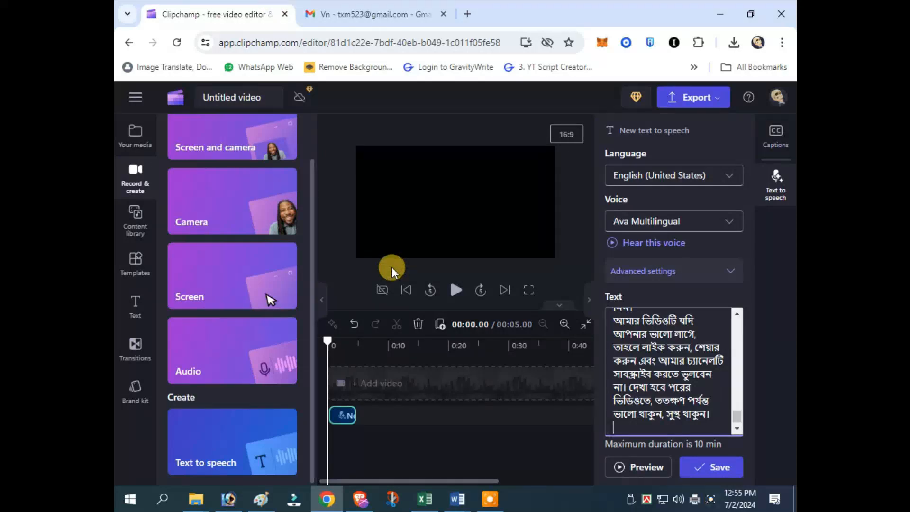
# Set the text-to-speech language to Bangla (Bangladesh)
pyautogui.click(655, 172)
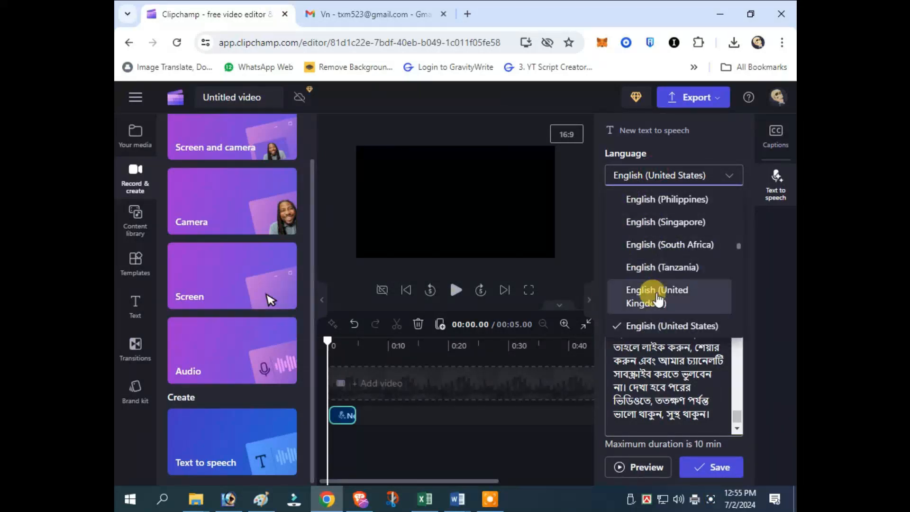
pyautogui.scroll(-5, 660, 294)
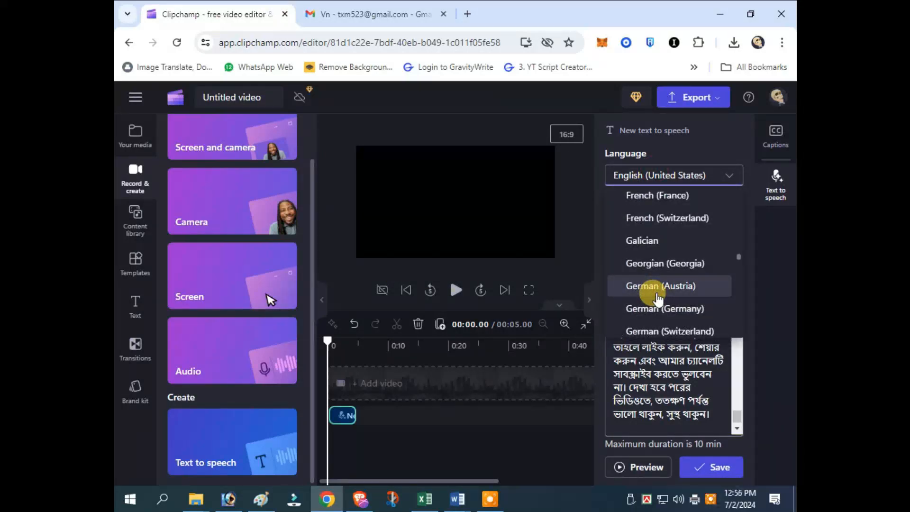
pyautogui.scroll(10, 659, 297)
pyautogui.click(636, 196)
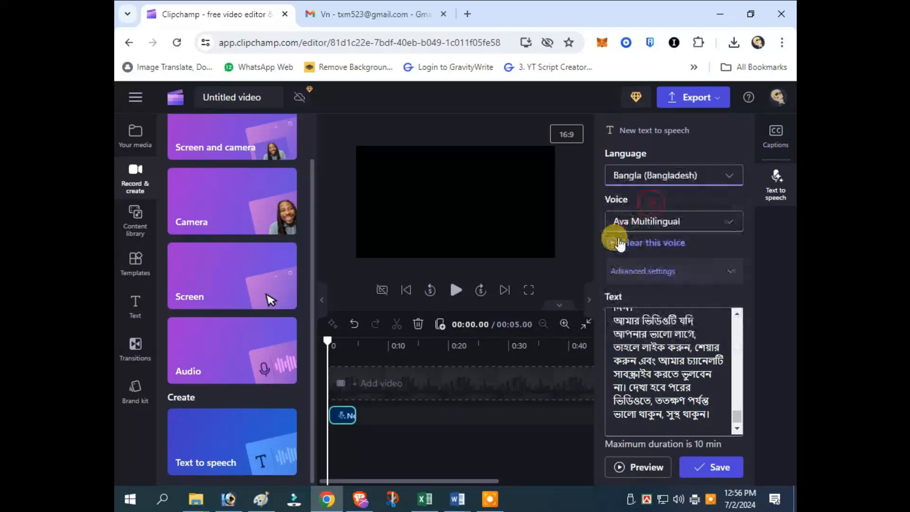
# Choose the Nabanita (নবনীতা) voice for the text-to-speech and preview the narration
pyautogui.click(639, 228)
pyautogui.scroll(-10, 638, 326)
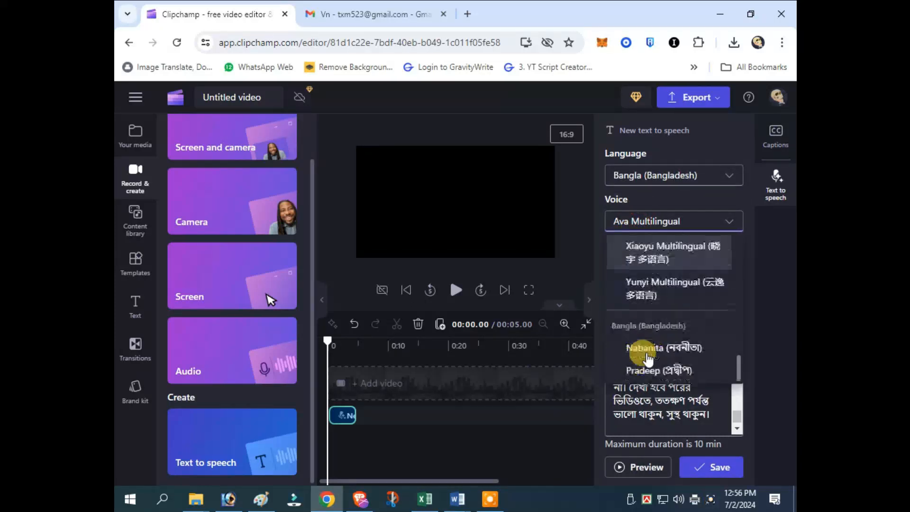
pyautogui.click(654, 350)
pyautogui.click(641, 467)
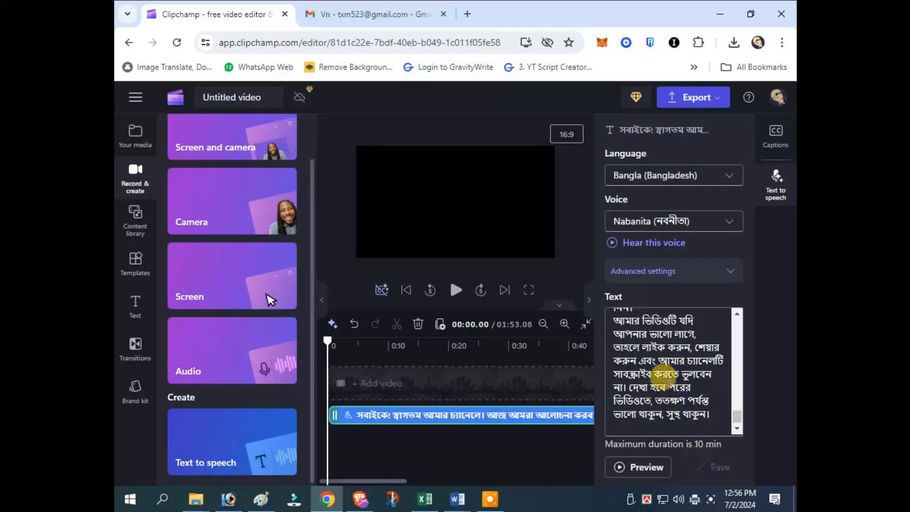
# Play the generated narration in the timeline while looking back through the script text up to the Upwork section
pyautogui.click(455, 290)
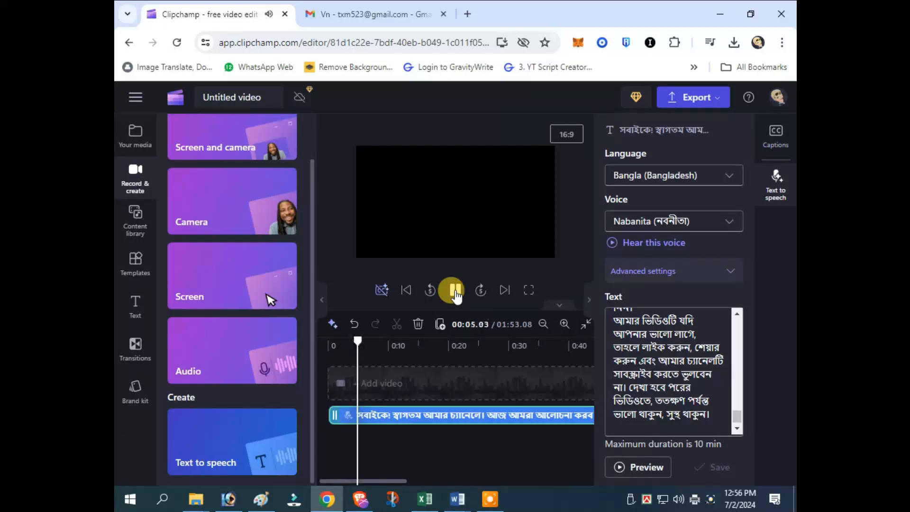
pyautogui.scroll(5, 685, 359)
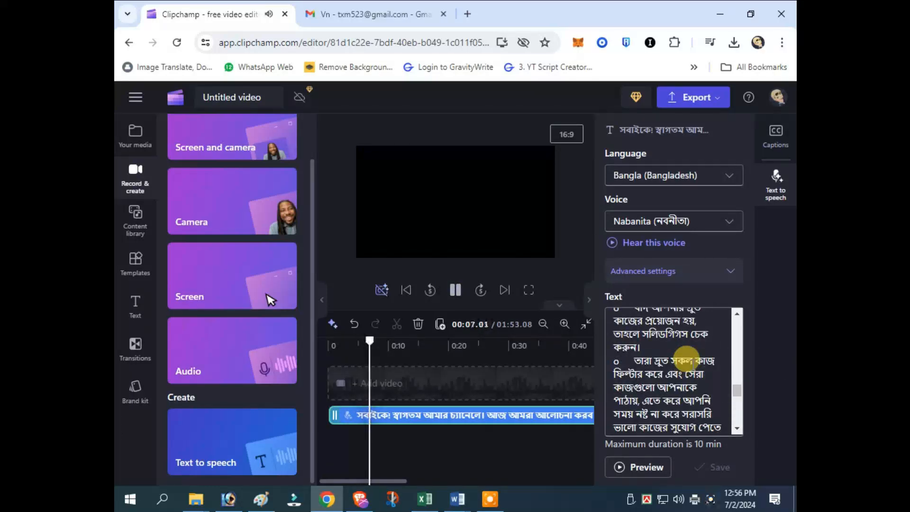
pyautogui.scroll(6, 686, 359)
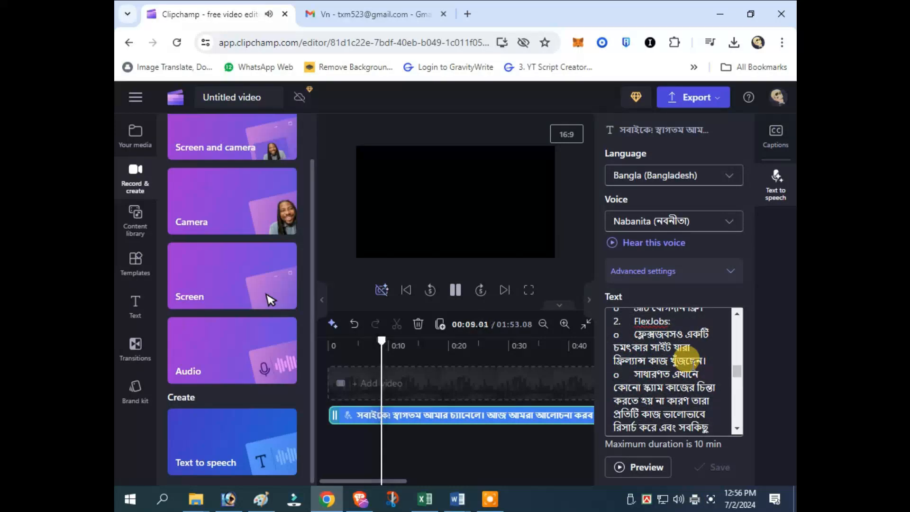
pyautogui.scroll(6, 685, 359)
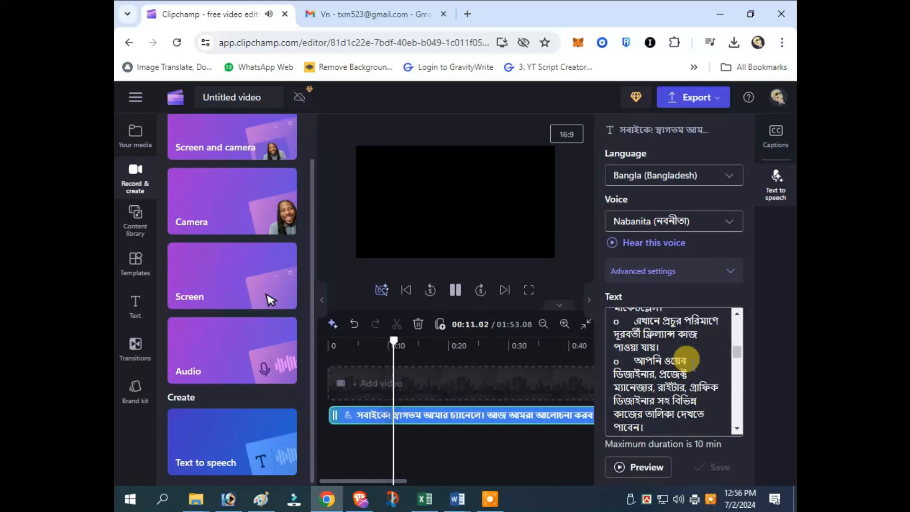
pyautogui.scroll(3, 686, 359)
pyautogui.scroll(3, 686, 361)
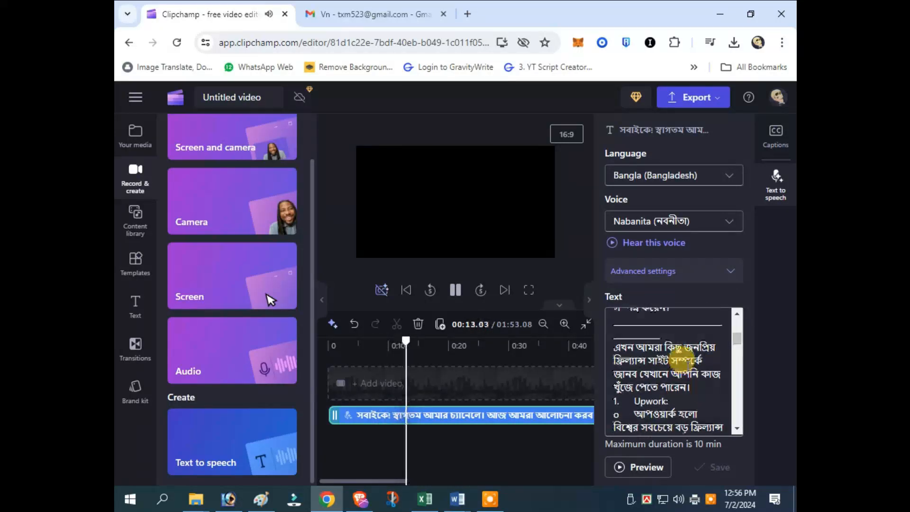
# Lower Google Chrome's volume slightly in the Windows volume mixer and return to the editor
pyautogui.rightClick(679, 499)
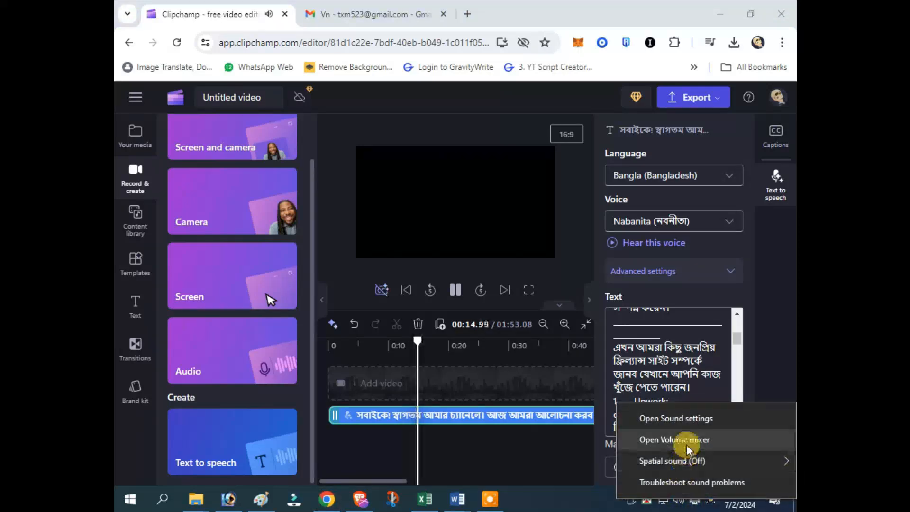
pyautogui.click(687, 447)
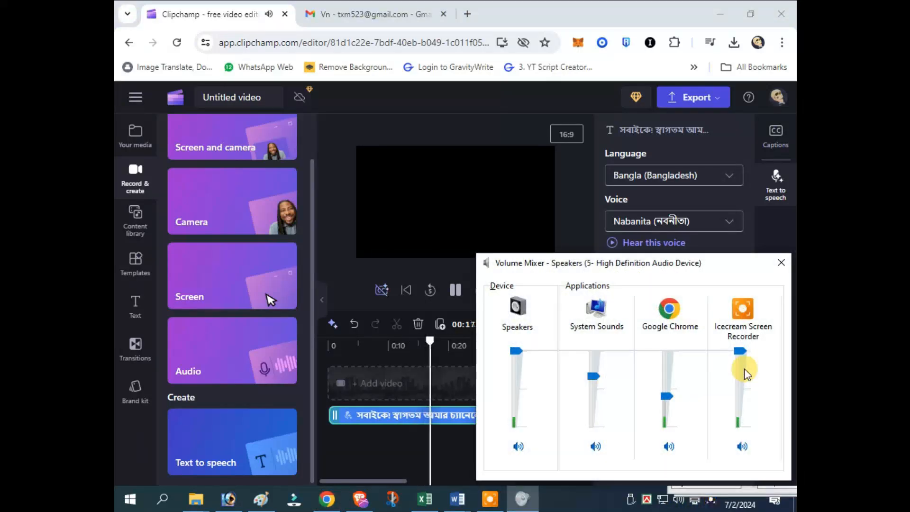
pyautogui.moveTo(668, 394); pyautogui.dragTo(667, 405)
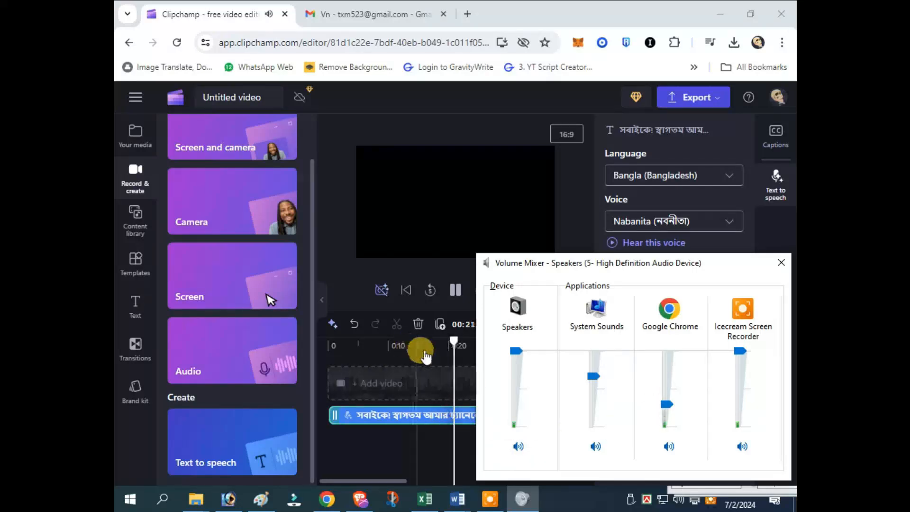
pyautogui.click(409, 201)
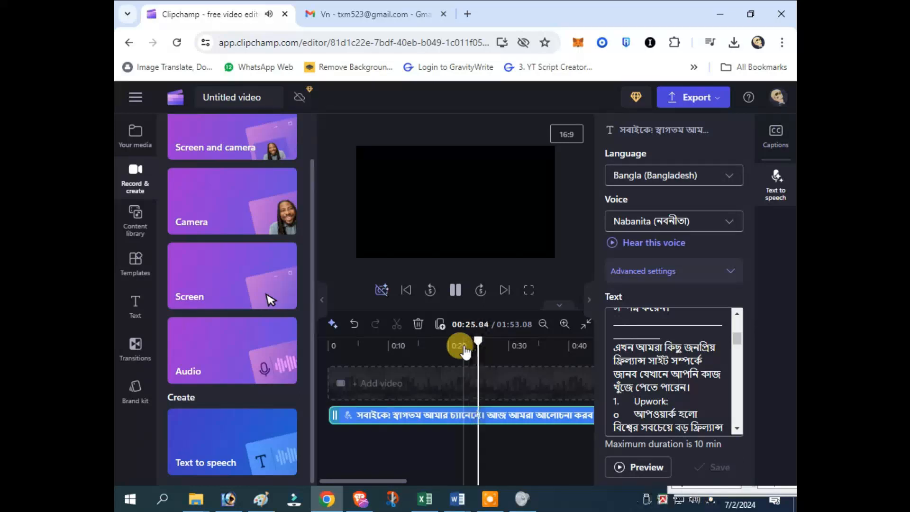
# Remove the 'o' bullet markers from the first two lines under Upwork in the text-to-speech script
pyautogui.scroll(-3, 619, 364)
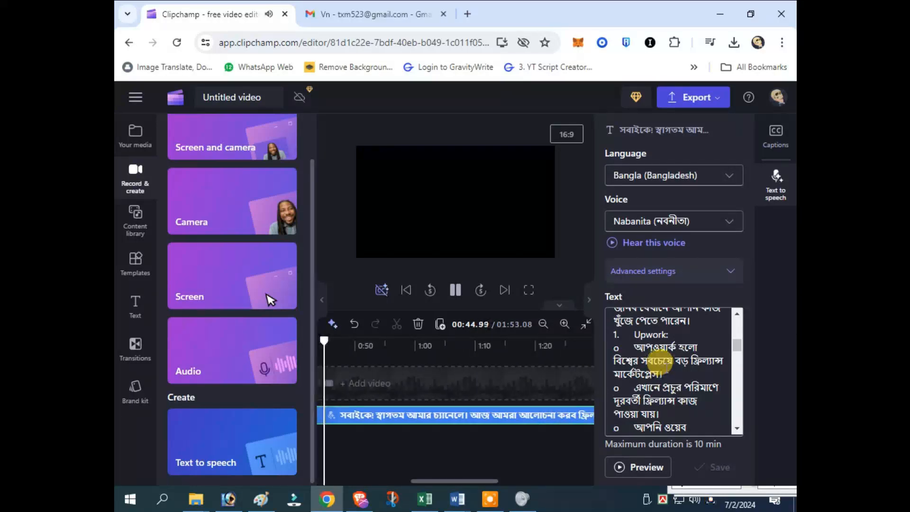
pyautogui.click(611, 348)
pyautogui.press('Delete')
pyautogui.press('Delete')
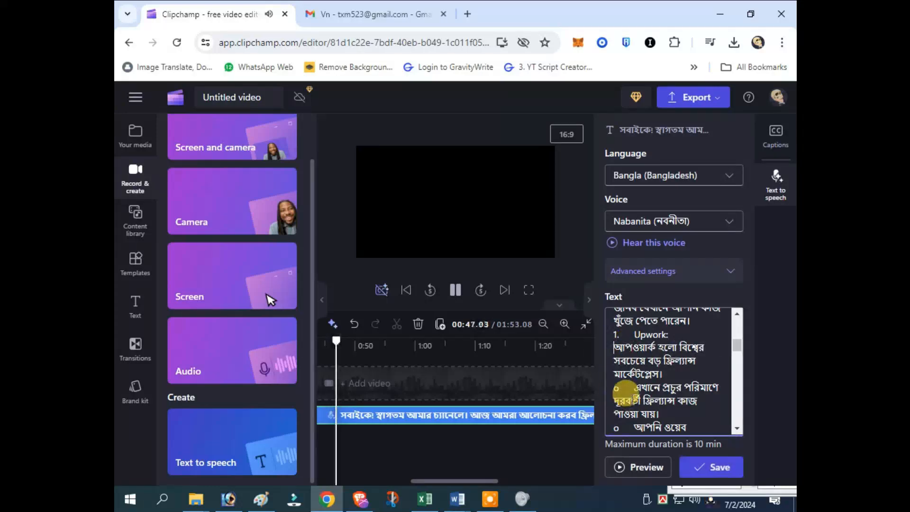
pyautogui.click(613, 388)
pyautogui.press('Delete')
pyautogui.press('Delete')
# Remove the 'o' bullet markers from the remaining lines of the script's Upwork section
pyautogui.scroll(-2, 627, 363)
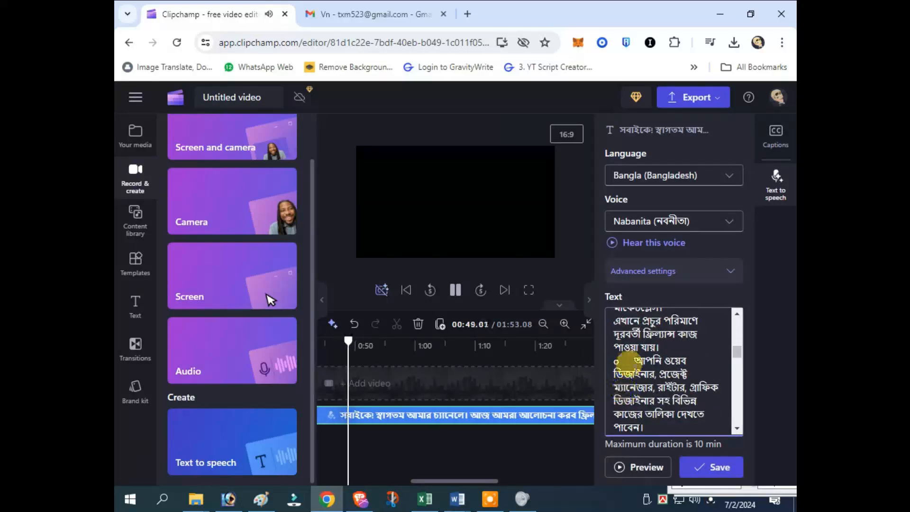
pyautogui.moveTo(635, 362); pyautogui.dragTo(612, 375)
pyautogui.press('Delete')
pyautogui.scroll(-1, 621, 378)
pyautogui.press('Delete')
pyautogui.scroll(-2, 610, 377)
pyautogui.press('Delete')
# Remove the 'o' bullet markers from the lines under FlexJobs, keeping the heading's number
pyautogui.scroll(-2, 626, 375)
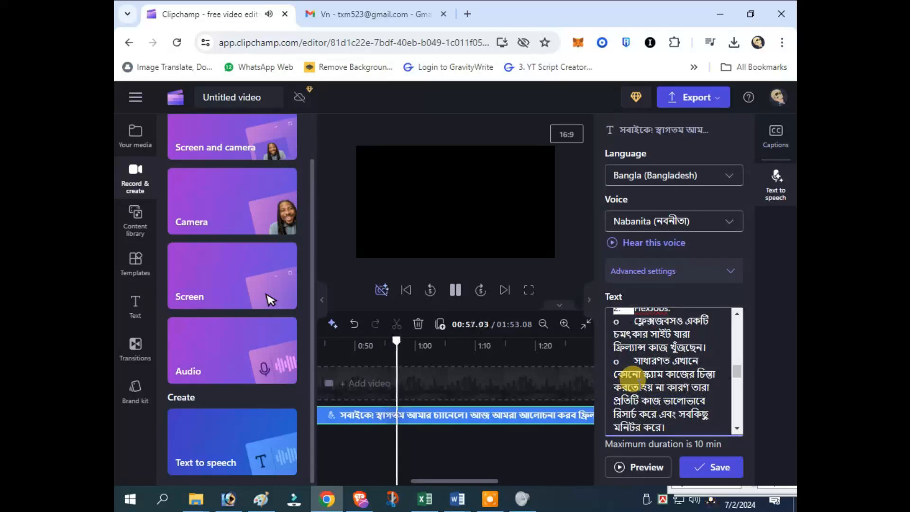
pyautogui.press('Delete')
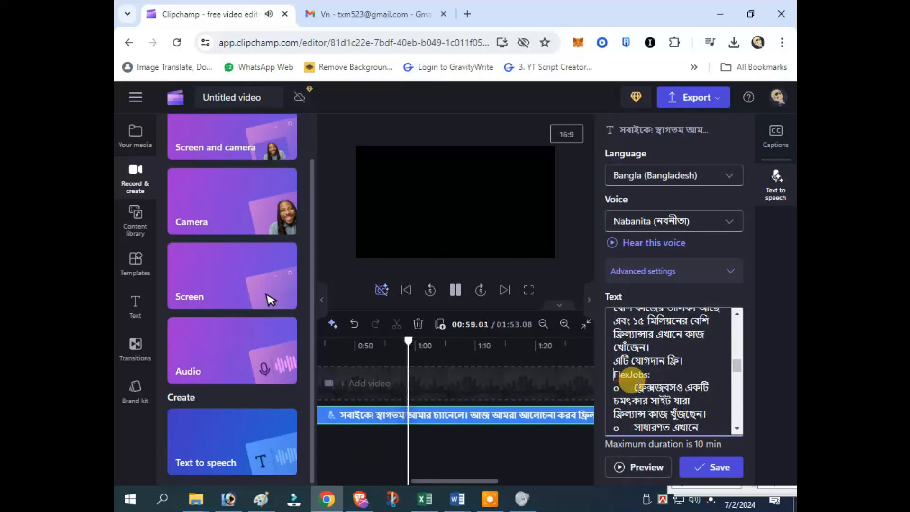
pyautogui.hotkey('ctrl', 'z')
pyautogui.moveTo(635, 389); pyautogui.dragTo(609, 363)
pyautogui.press('Delete')
pyautogui.scroll(-2, 664, 370)
pyautogui.press('Delete')
pyautogui.scroll(-3, 664, 370)
pyautogui.scroll(1, 664, 370)
pyautogui.press('Delete')
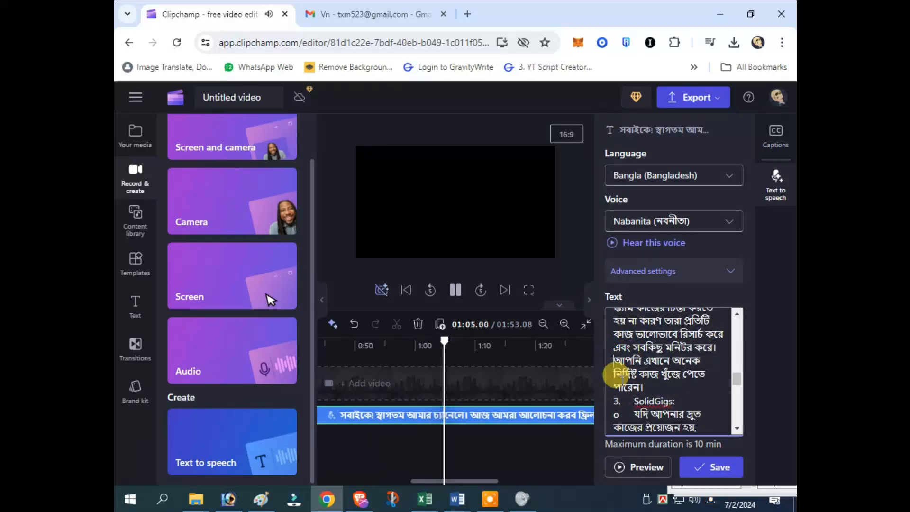
pyautogui.scroll(-2, 664, 370)
pyautogui.moveTo(634, 334); pyautogui.dragTo(610, 333)
pyautogui.press('Delete')
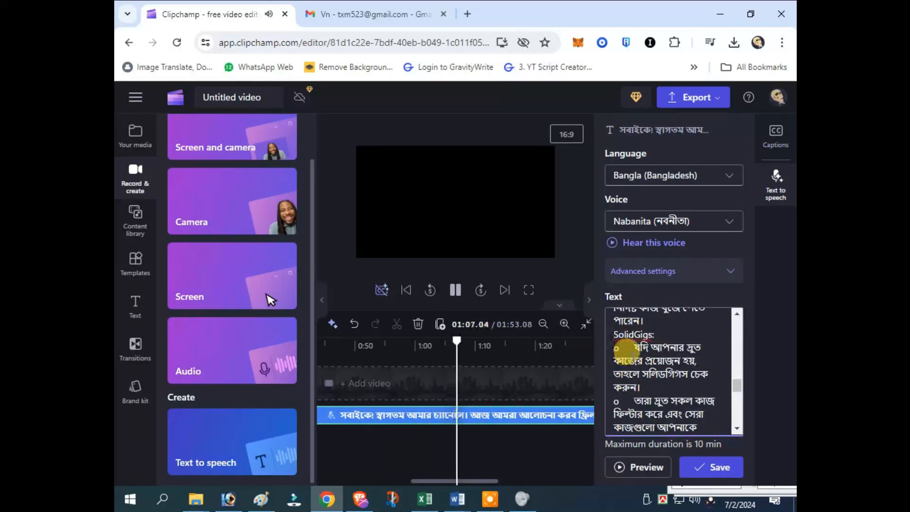
pyautogui.hotkey('ctrl', 'z')
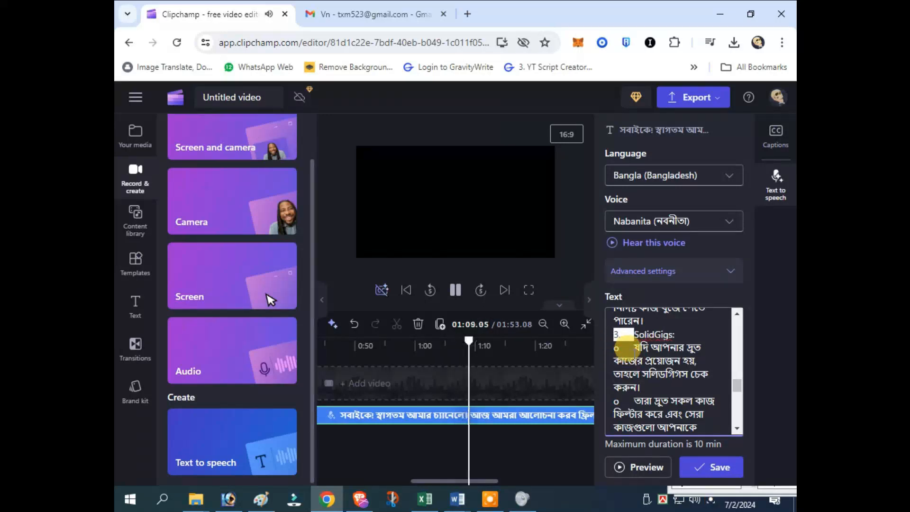
# Remove the 'o' bullet markers from the lines under SolidGigs in the script
pyautogui.moveTo(635, 350); pyautogui.dragTo(612, 347)
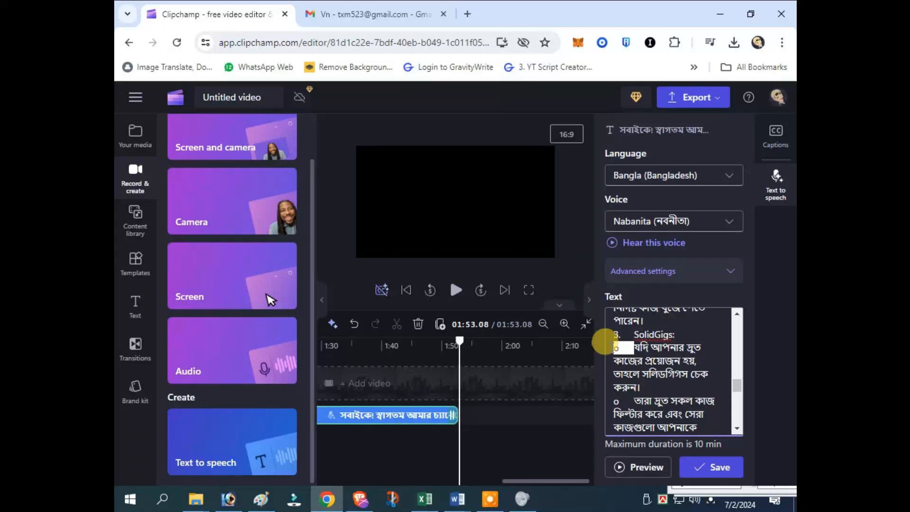
pyautogui.press('BackSpace')
pyautogui.moveTo(633, 388); pyautogui.dragTo(607, 380)
# Delete the exclamation mark after 'সবাইকে' at the start of the script and save the text-to-speech
pyautogui.scroll(-10, 612, 380)
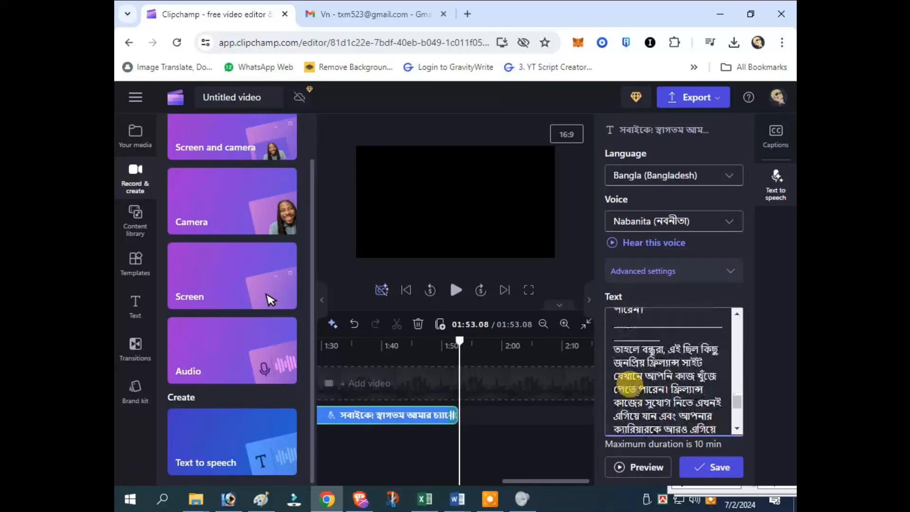
pyautogui.scroll(10, 654, 351)
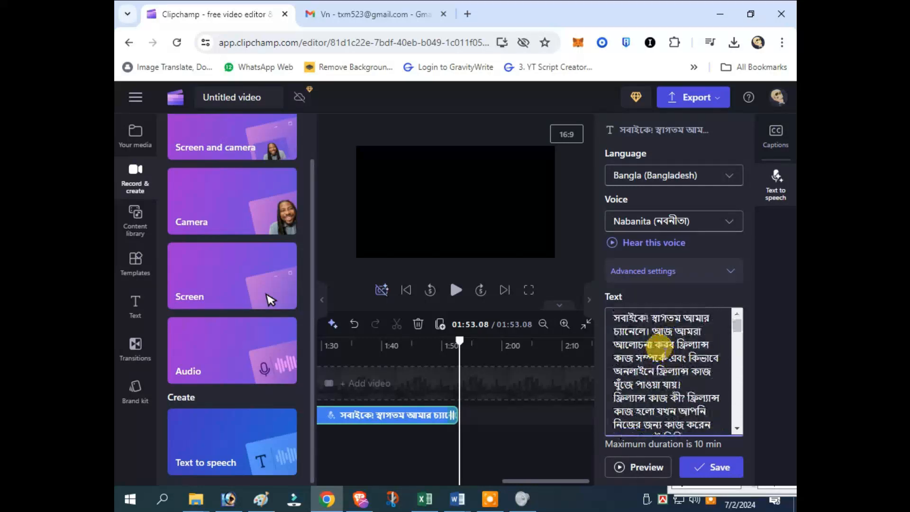
pyautogui.click(693, 469)
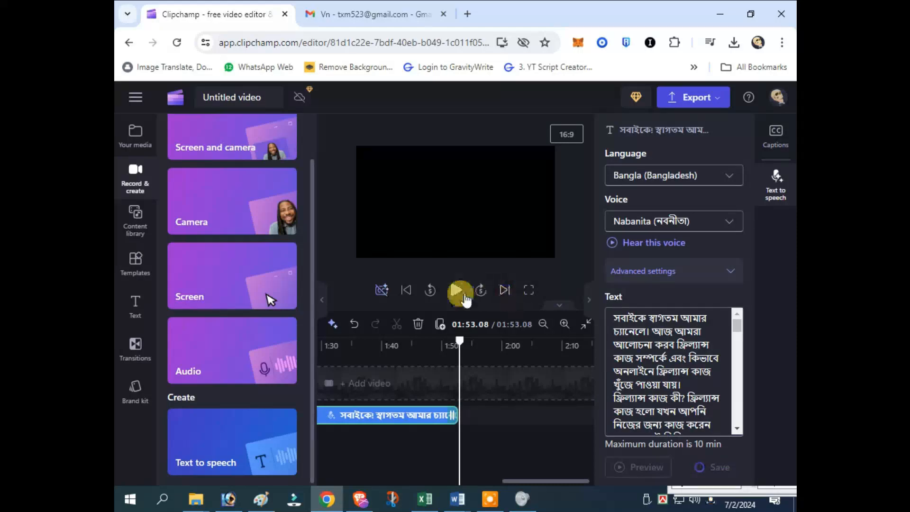
# Open the AI transcription settings and look through the list of project languages for Bengali
pyautogui.click(370, 290)
pyautogui.click(345, 298)
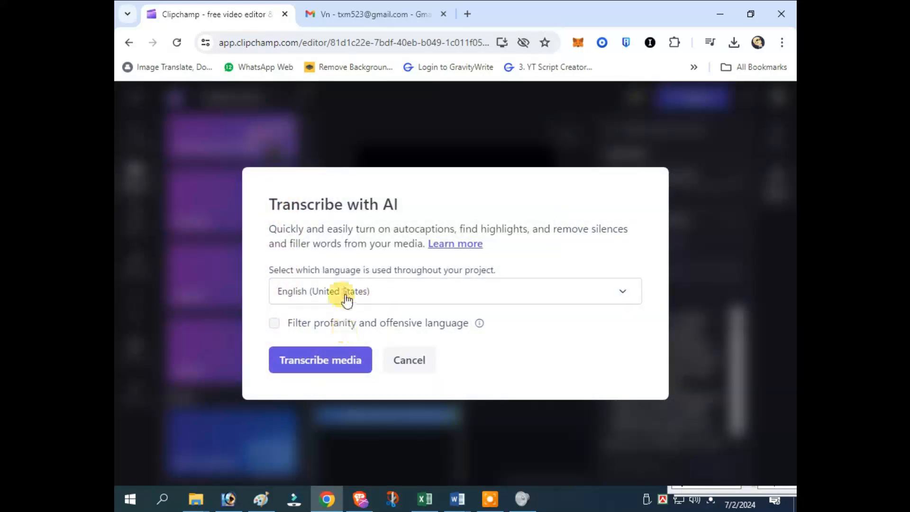
pyautogui.scroll(-10, 348, 379)
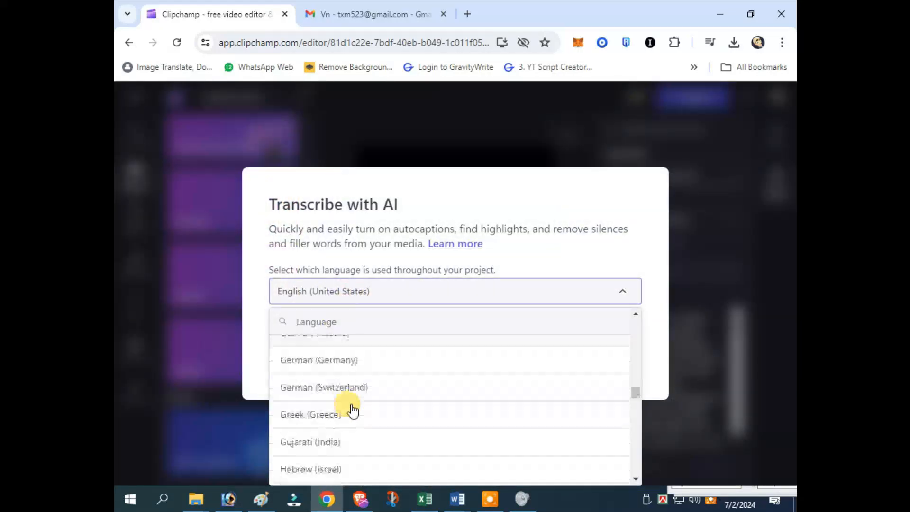
pyautogui.scroll(-15, 351, 429)
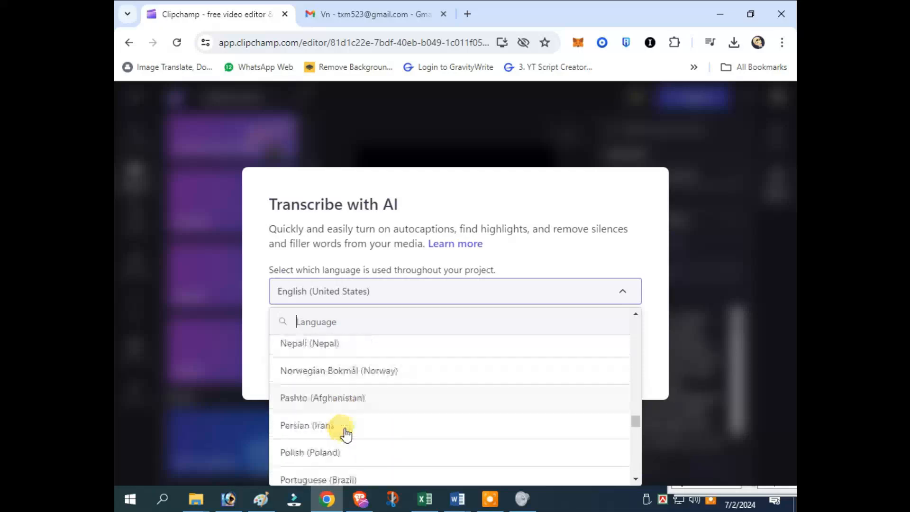
pyautogui.scroll(-15, 335, 447)
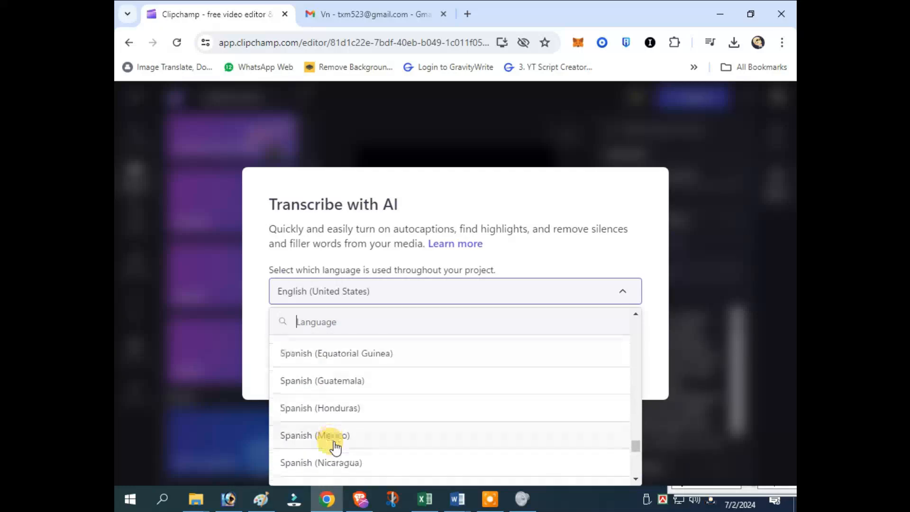
pyautogui.scroll(-4, 322, 446)
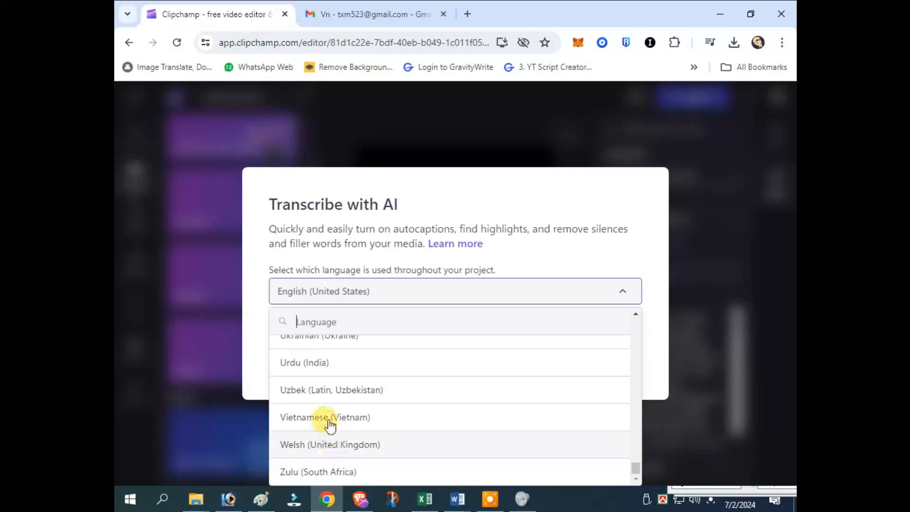
pyautogui.scroll(3, 313, 415)
pyautogui.scroll(15, 328, 409)
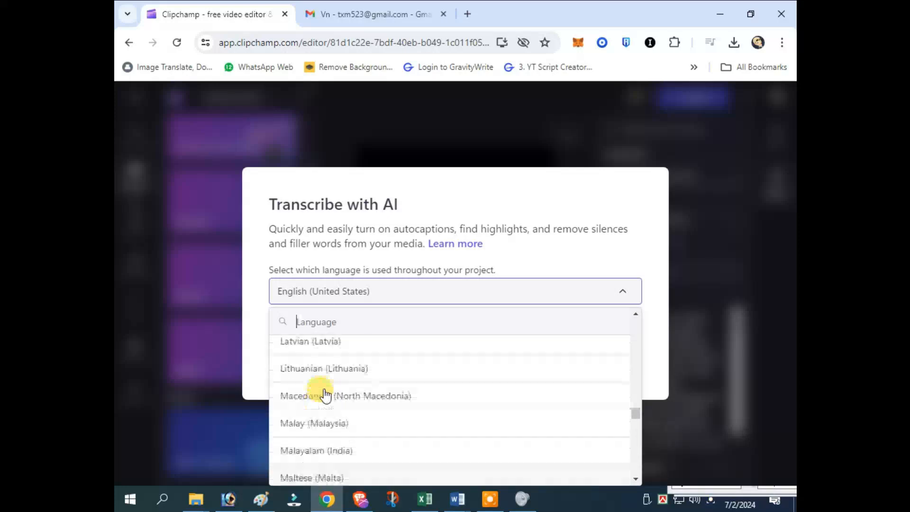
pyautogui.scroll(15, 304, 377)
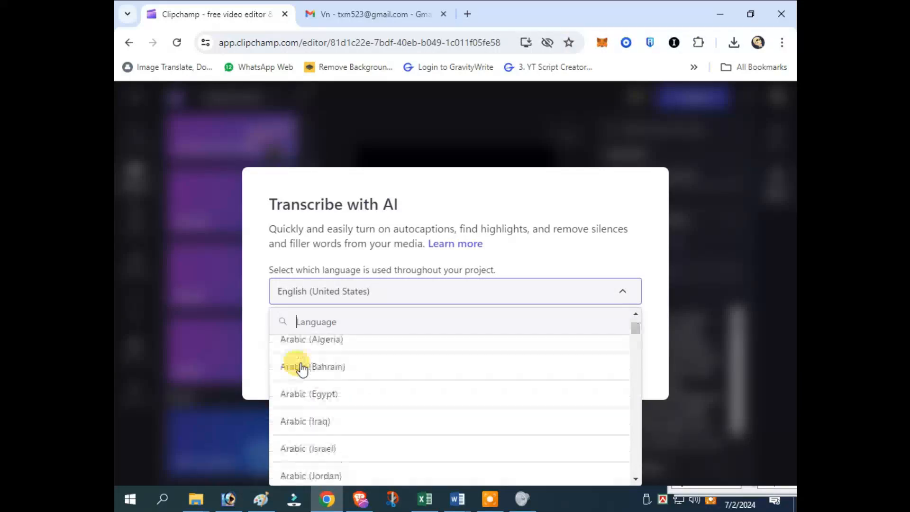
pyautogui.scroll(2, 295, 366)
pyautogui.scroll(-5, 327, 403)
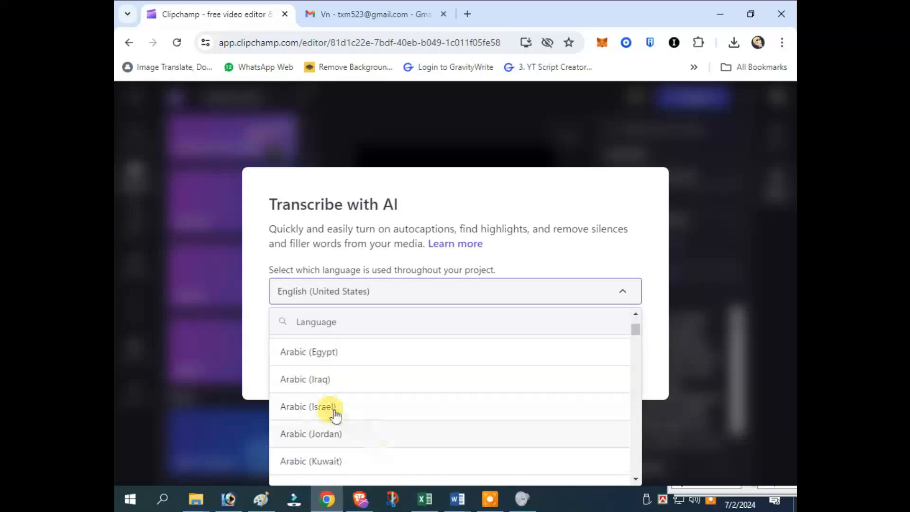
# Set the transcription language to Bengali (India) by searching for it and start transcribing the media
pyautogui.write('ba')
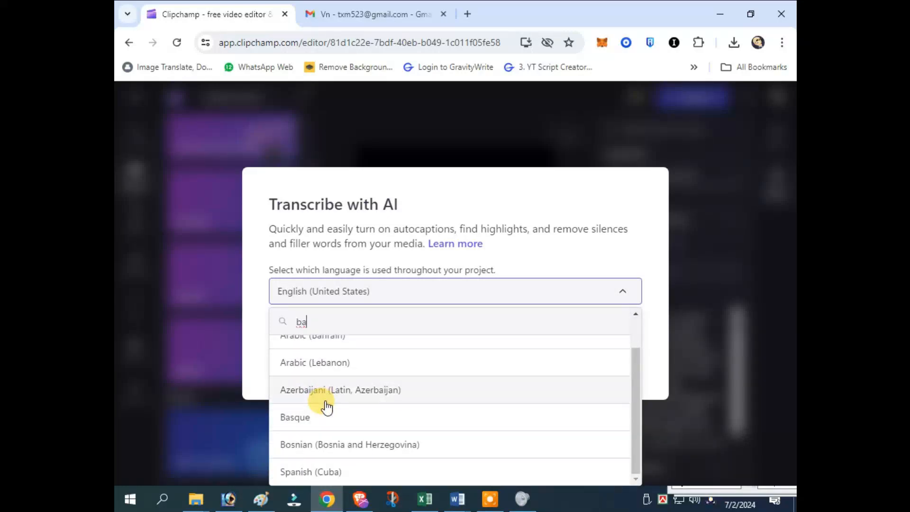
pyautogui.write('g')
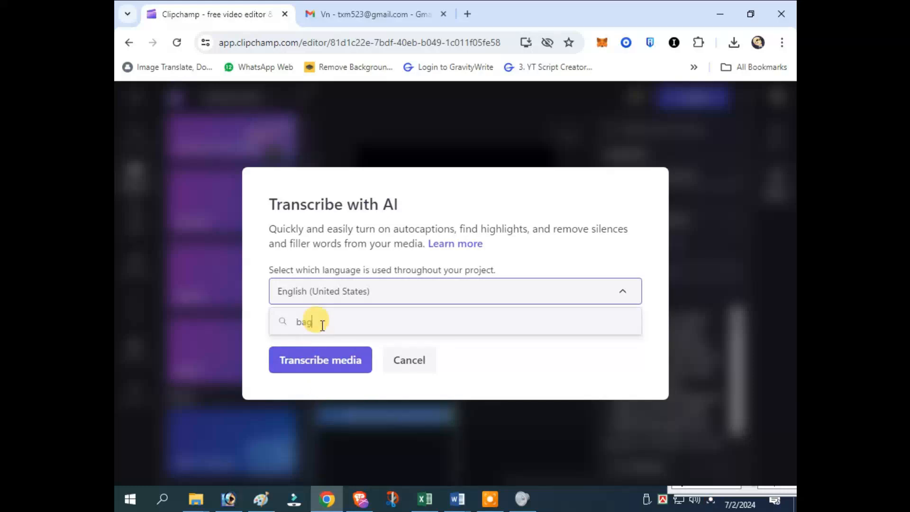
pyautogui.press('BackSpace')
pyautogui.write('n')
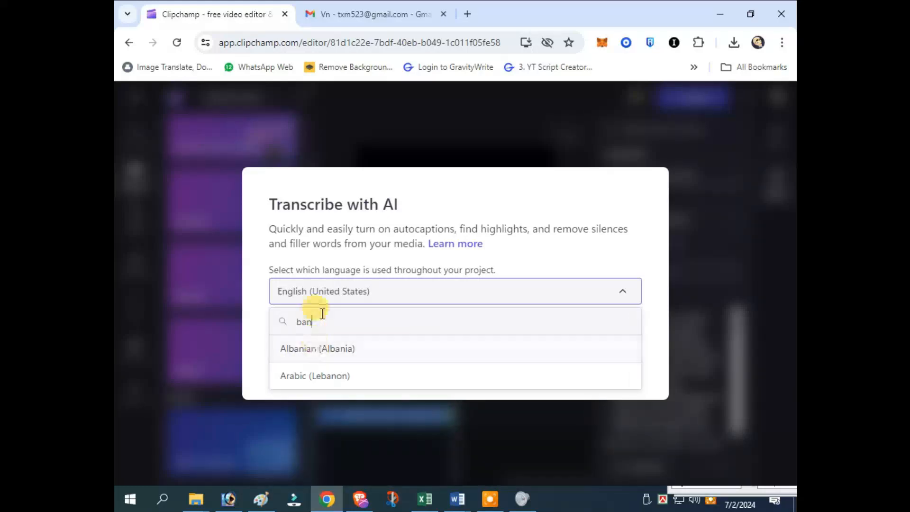
pyautogui.doubleClick(302, 322)
pyautogui.write('be')
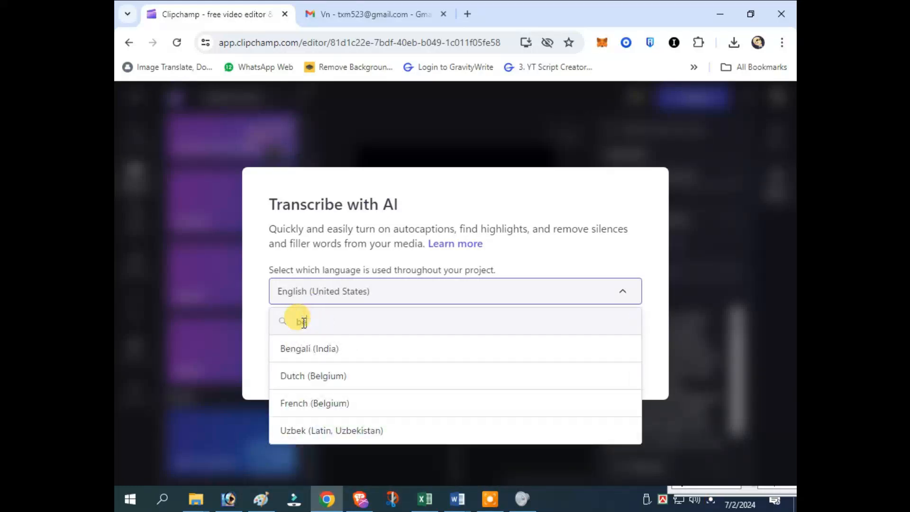
pyautogui.click(312, 348)
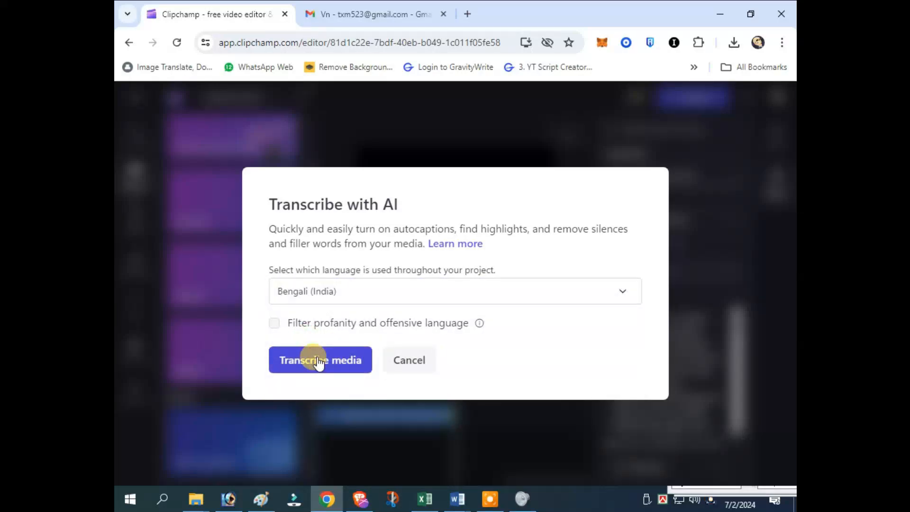
pyautogui.click(319, 363)
# Play the Bangla voiceover and follow the script text down to the SolidGigs section
pyautogui.click(453, 297)
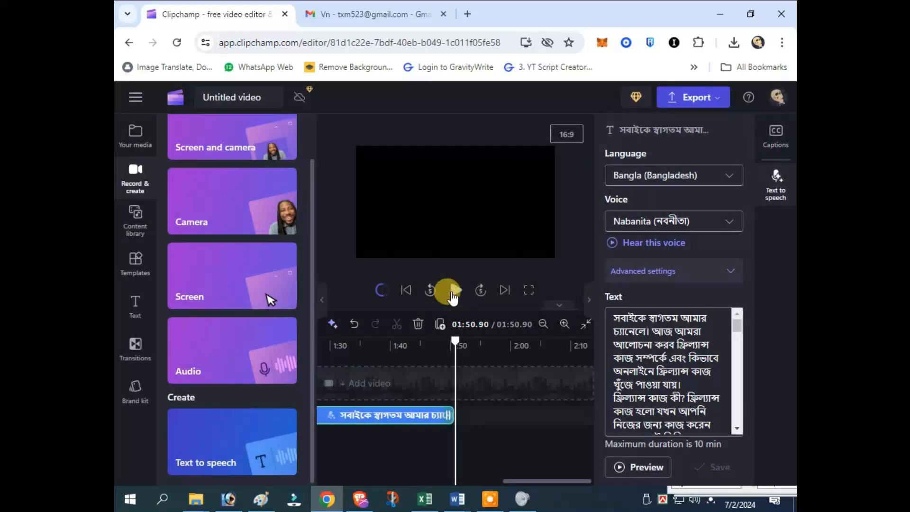
pyautogui.click(522, 348)
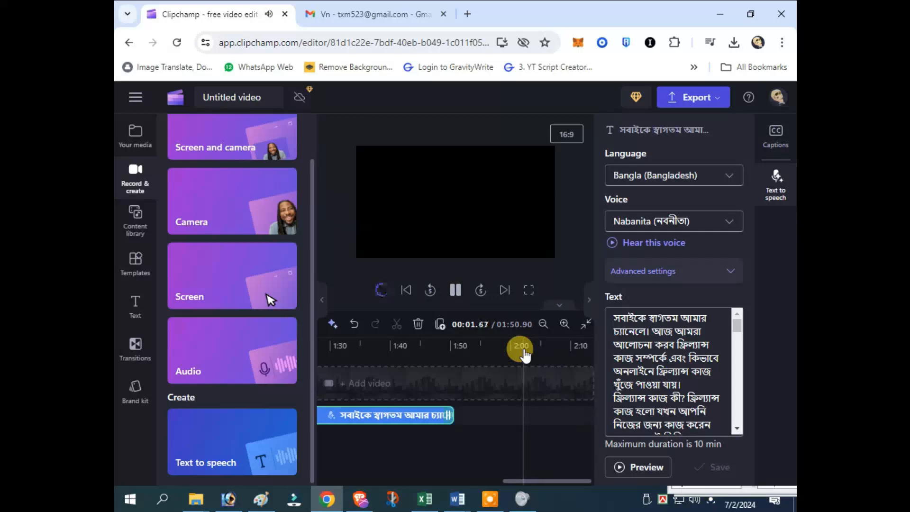
pyautogui.click(638, 342)
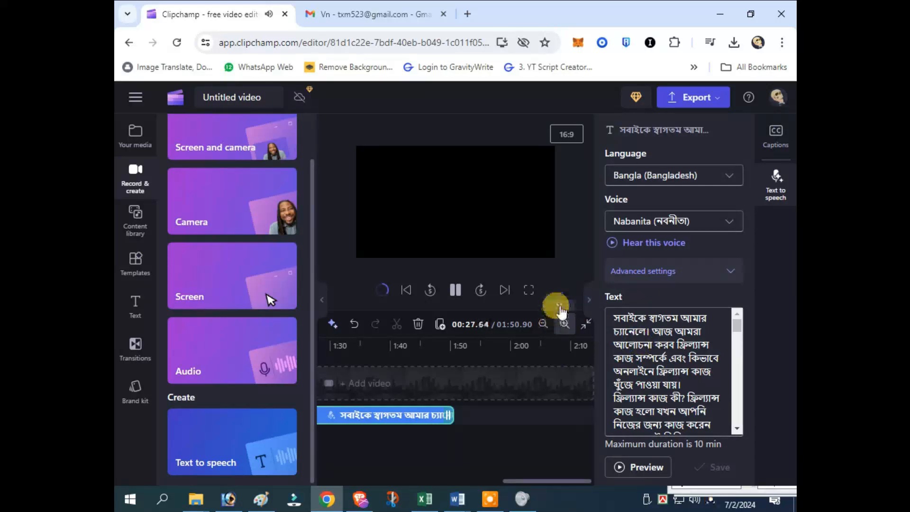
pyautogui.scroll(-1, 633, 361)
pyautogui.scroll(-5, 635, 363)
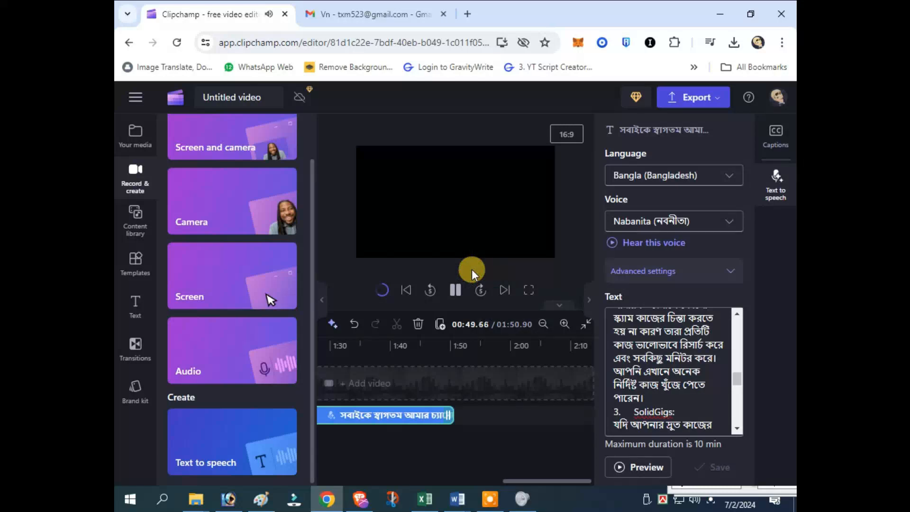
# Open Pexels in a new browser tab and switch its search from photos to videos
pyautogui.click(466, 14)
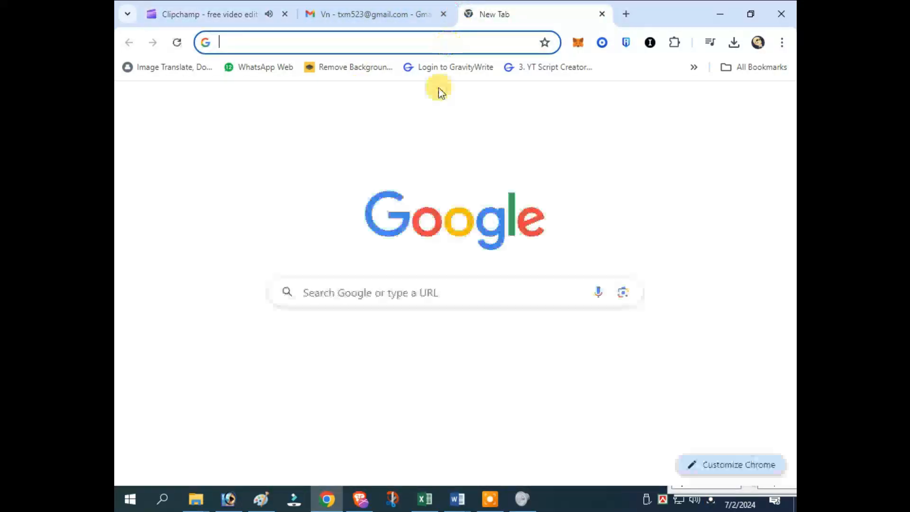
pyautogui.write('pex')
pyautogui.press('Return')
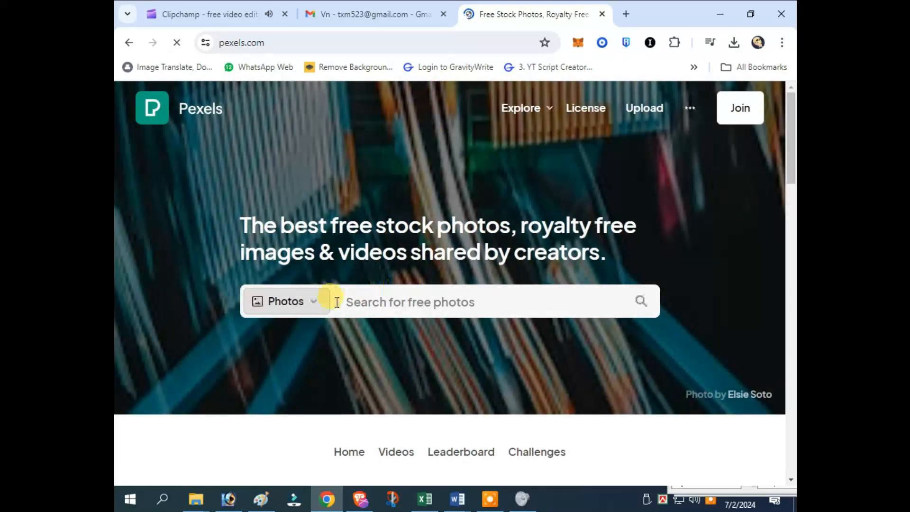
pyautogui.click(311, 303)
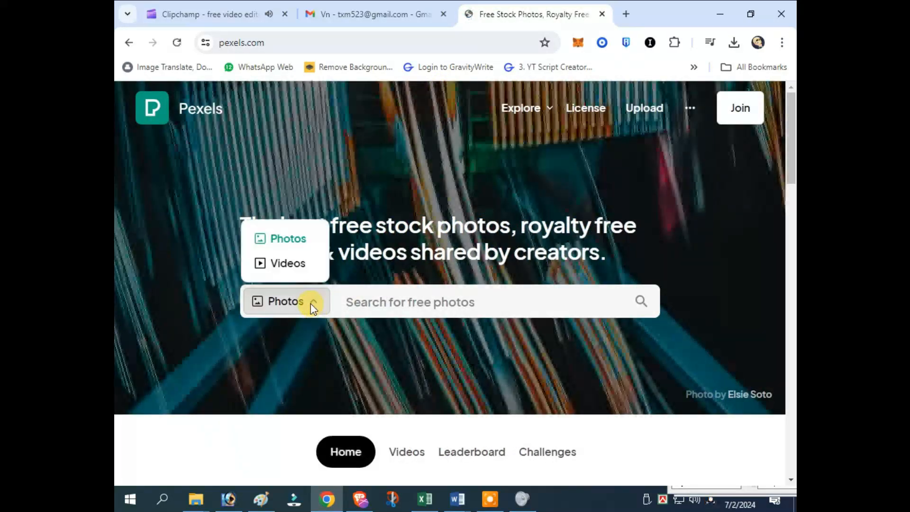
pyautogui.click(284, 263)
pyautogui.click(406, 308)
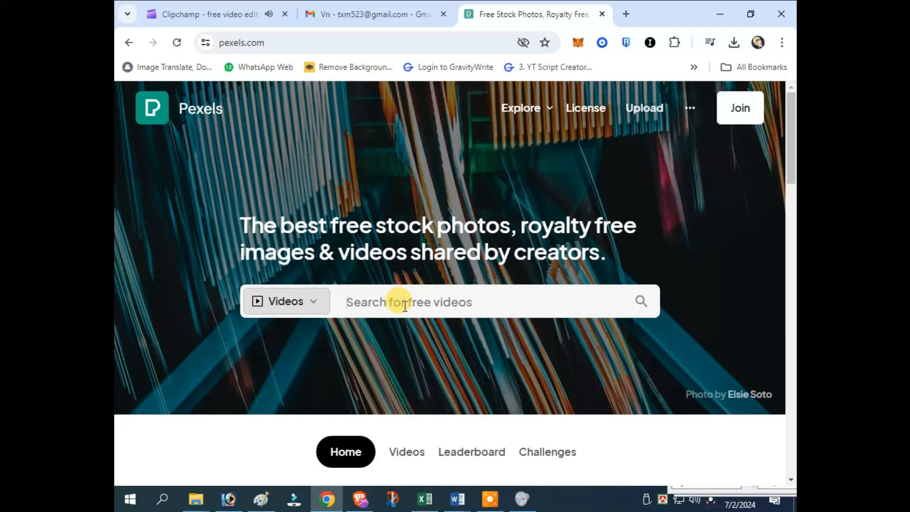
# Search the free videos for "haking" and correct the search term to "hacking"
pyautogui.write('haking')
pyautogui.press('Return')
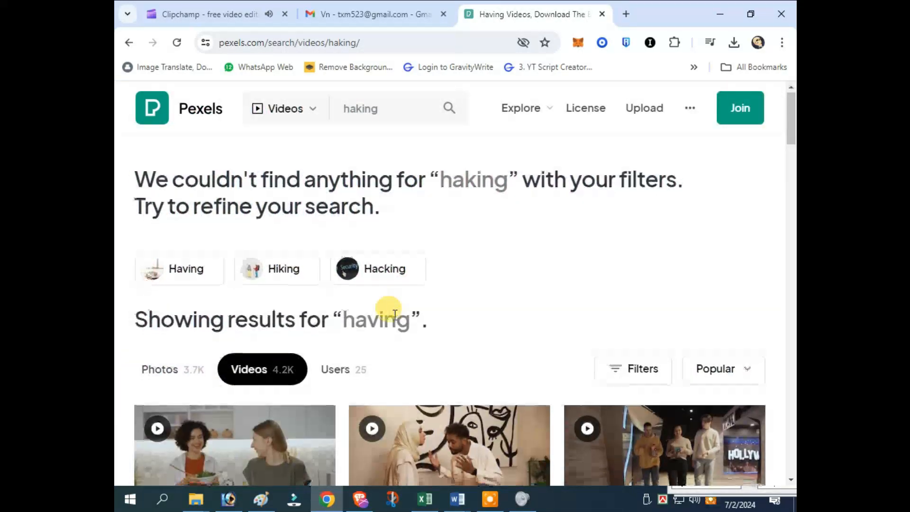
pyautogui.scroll(-3, 391, 313)
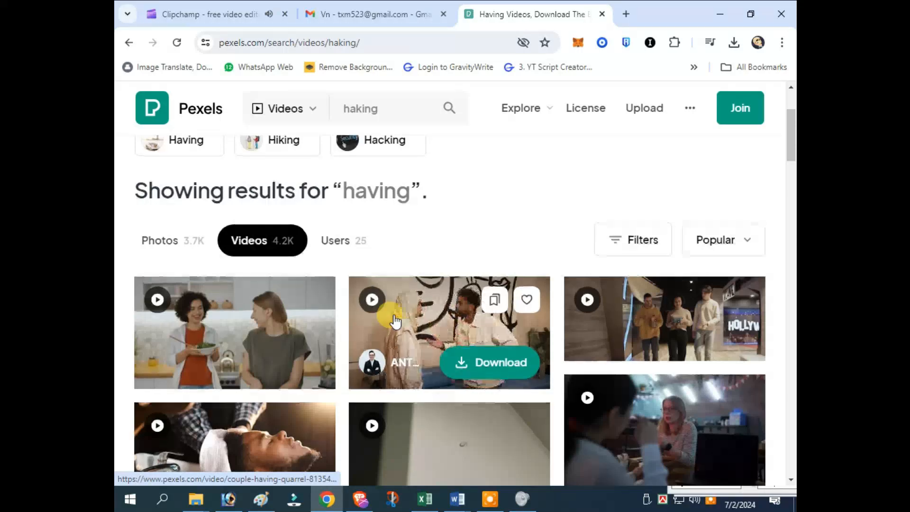
pyautogui.scroll(3, 375, 237)
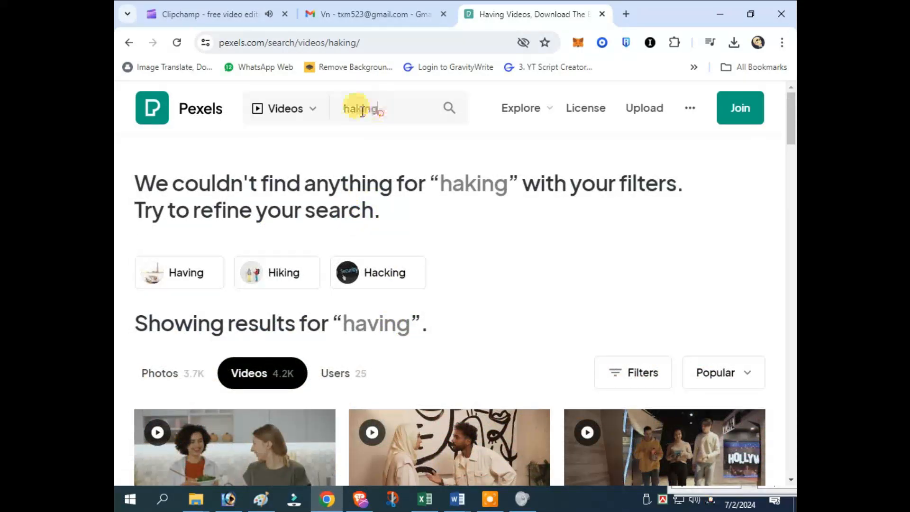
pyautogui.moveTo(379, 109); pyautogui.dragTo(357, 108)
pyautogui.write('cki')
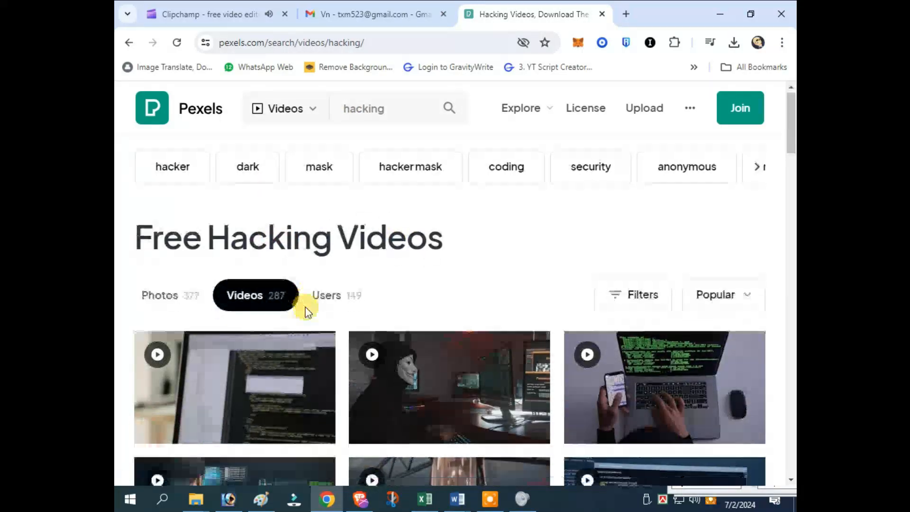
# Download the Coverr code-on-screen video and the video of a person at green monitors, dismissing the thank-you message each time
pyautogui.scroll(-3, 307, 312)
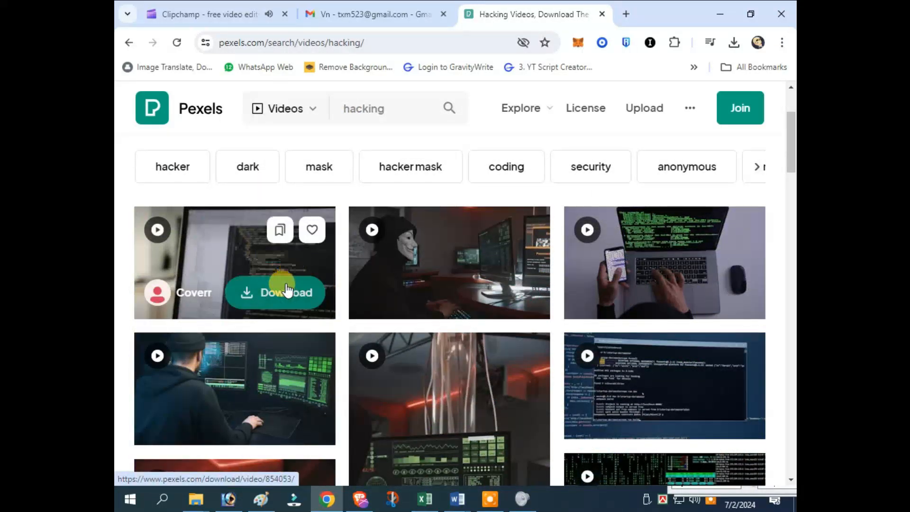
pyautogui.click(287, 291)
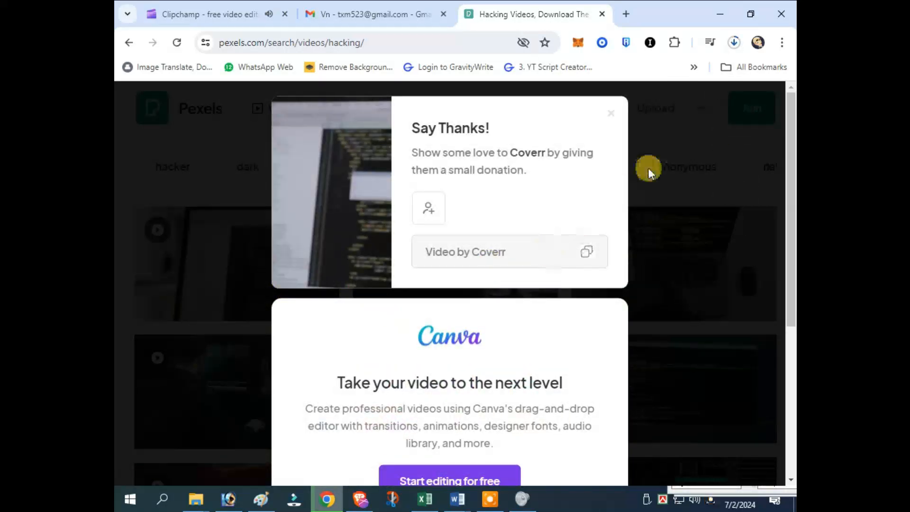
pyautogui.click(649, 168)
pyautogui.scroll(-1, 406, 284)
pyautogui.scroll(1, 423, 254)
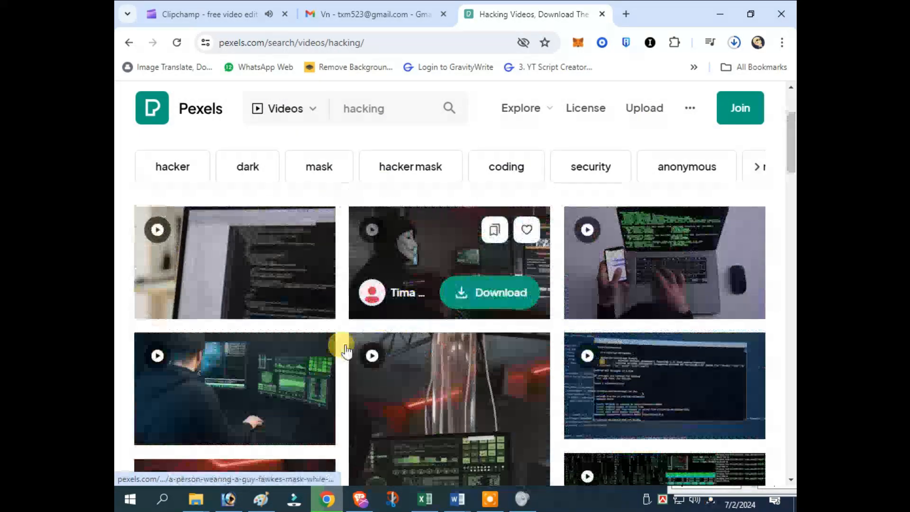
pyautogui.click(302, 418)
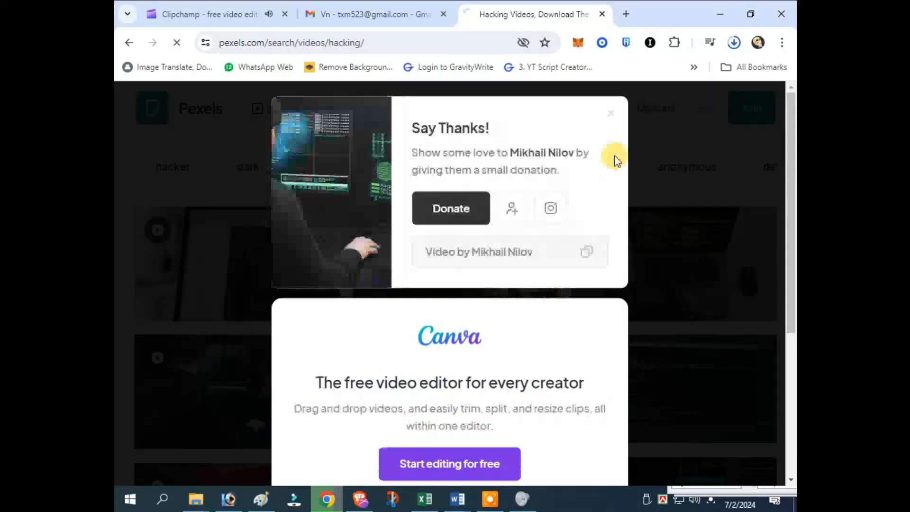
pyautogui.click(612, 116)
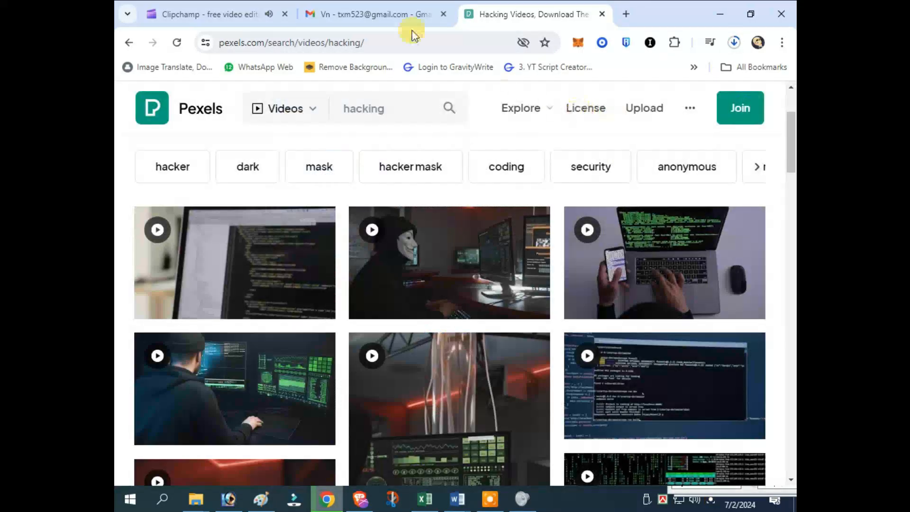
# Switch back to Clipchamp, pause the voiceover playback and show the captions in the preview
pyautogui.click(228, 12)
pyautogui.click(452, 291)
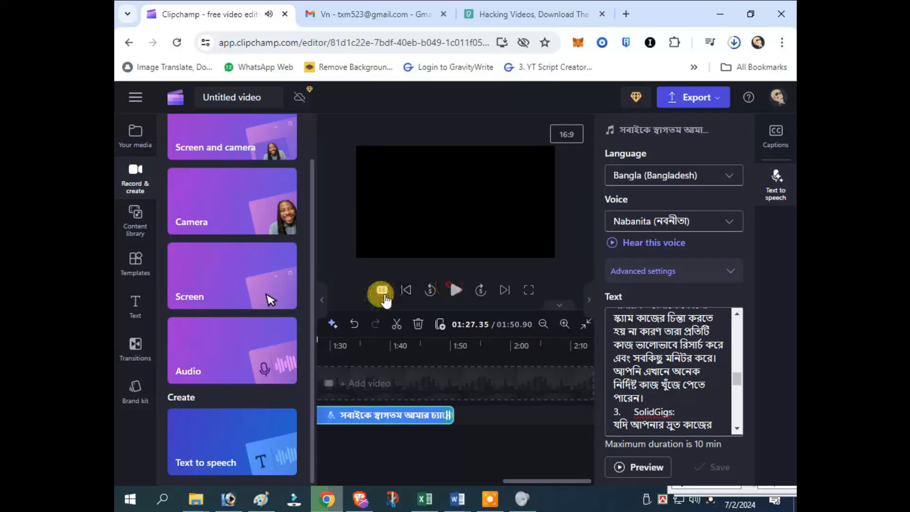
pyautogui.click(383, 291)
pyautogui.click(384, 294)
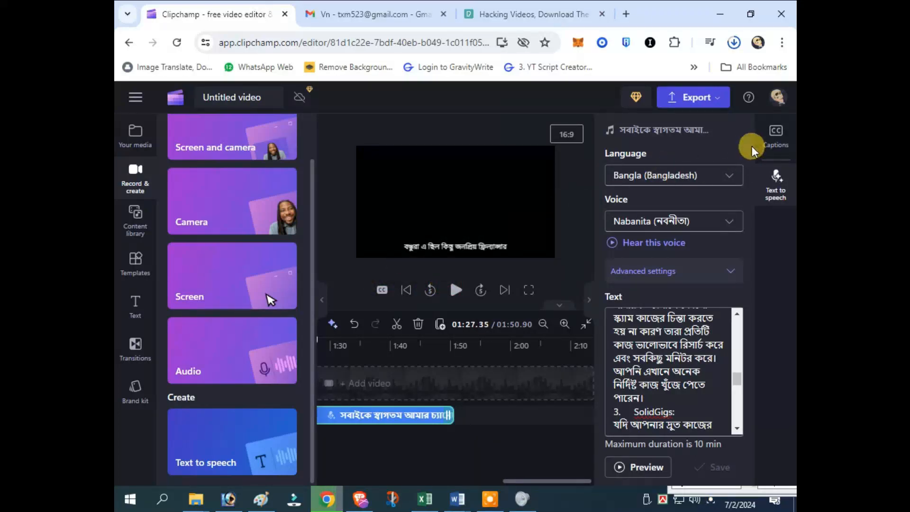
# Try to enlarge the caption box in the preview from its corners, and toggle the preview captions off and on
pyautogui.click(767, 142)
pyautogui.click(765, 143)
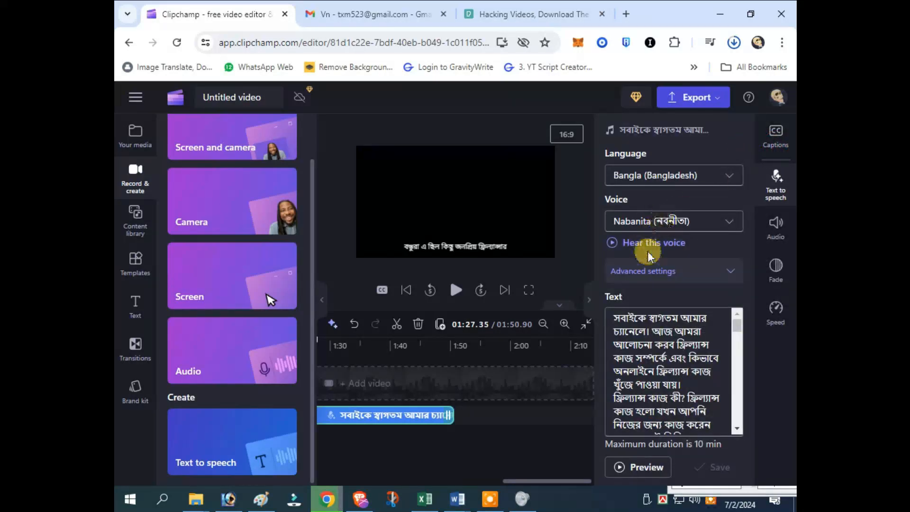
pyautogui.click(457, 248)
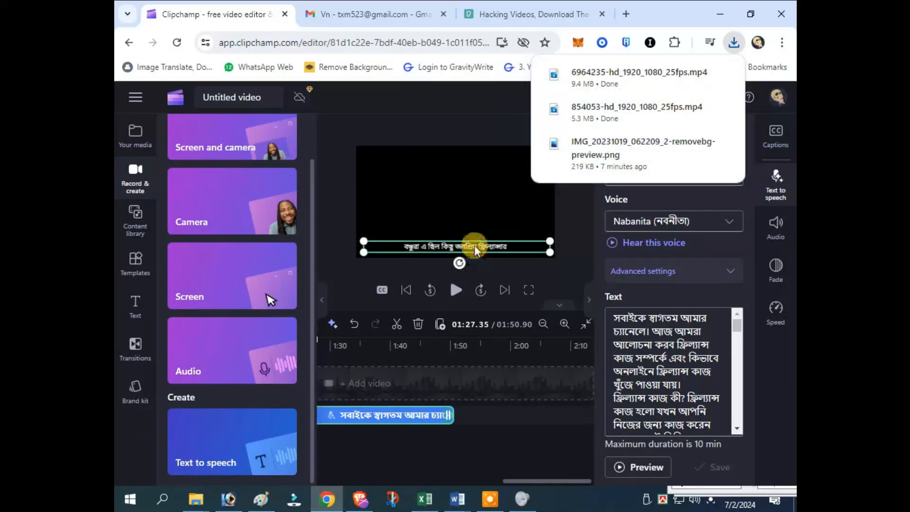
pyautogui.click(512, 245)
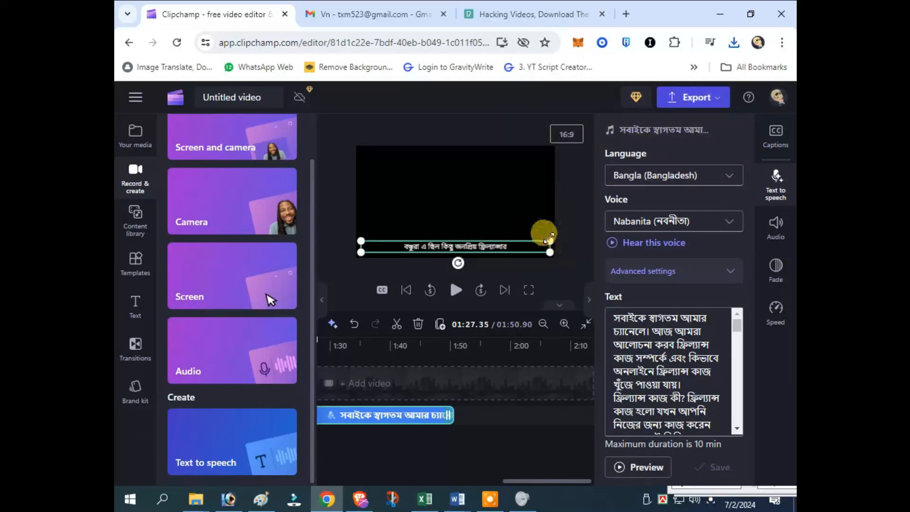
pyautogui.moveTo(550, 236); pyautogui.dragTo(601, 197)
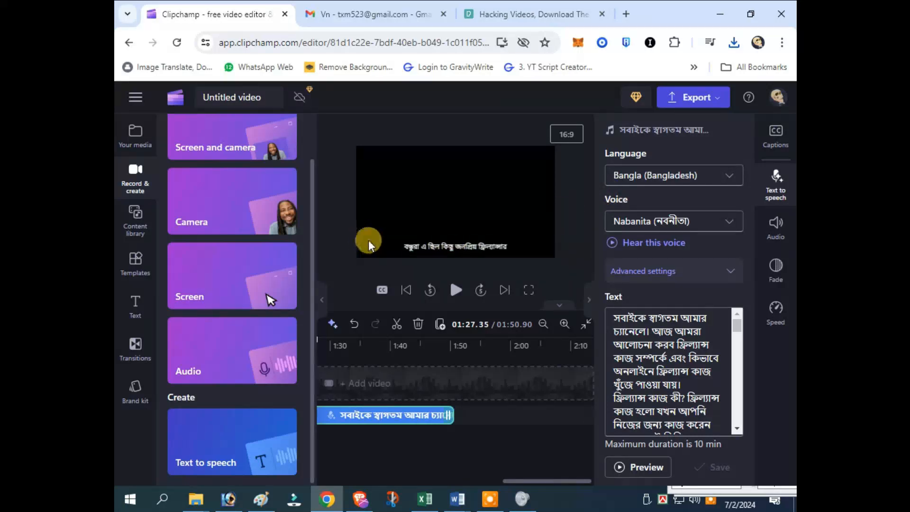
pyautogui.click(393, 247)
pyautogui.moveTo(361, 240); pyautogui.dragTo(346, 235)
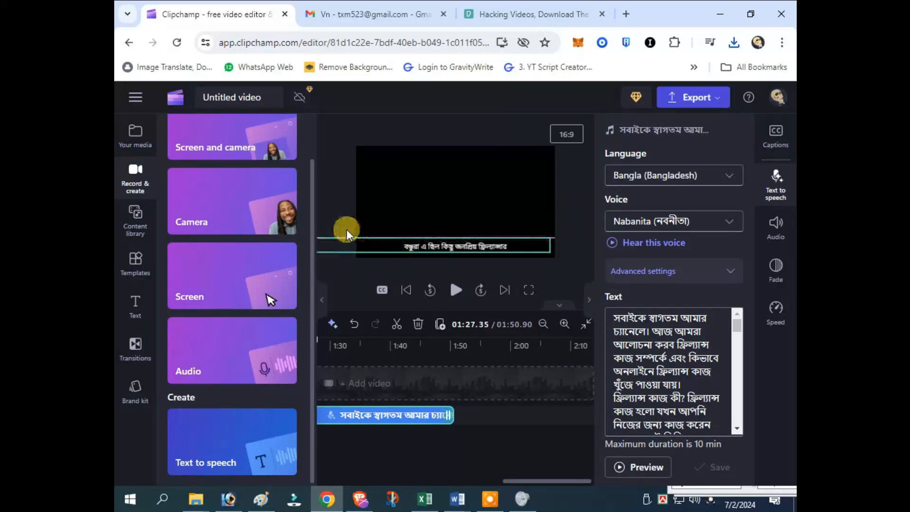
pyautogui.click(434, 252)
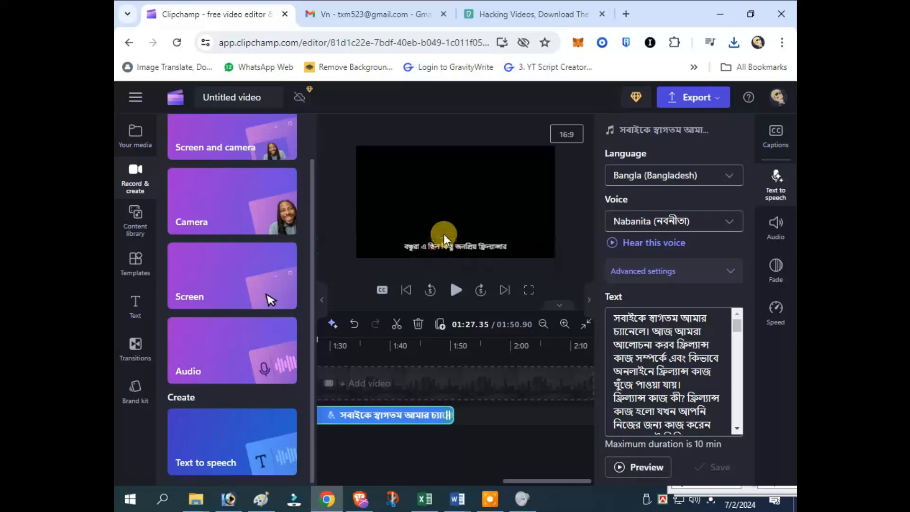
pyautogui.click(448, 243)
pyautogui.click(391, 285)
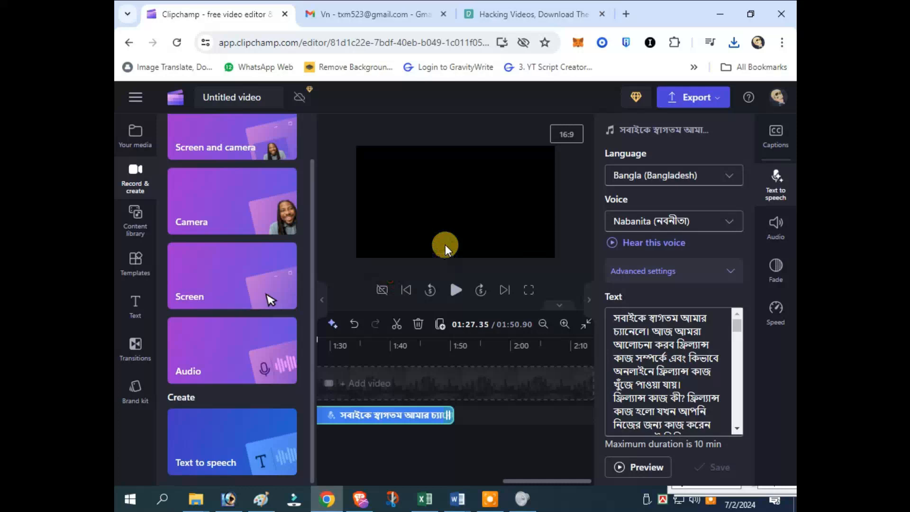
pyautogui.click(389, 287)
# Open the caption settings and examine the autocaption transcript, checking its opening lines against the preview
pyautogui.click(783, 149)
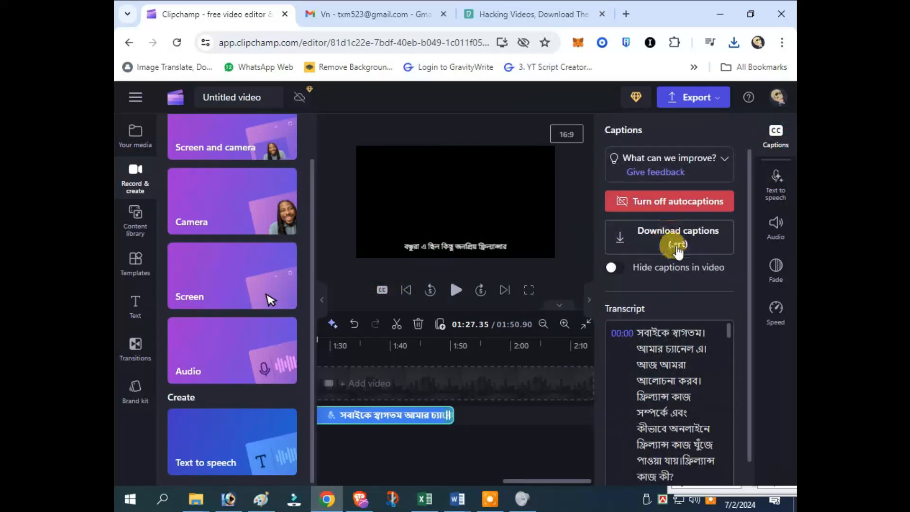
pyautogui.scroll(-2, 678, 273)
pyautogui.scroll(-2, 690, 308)
pyautogui.scroll(2, 691, 319)
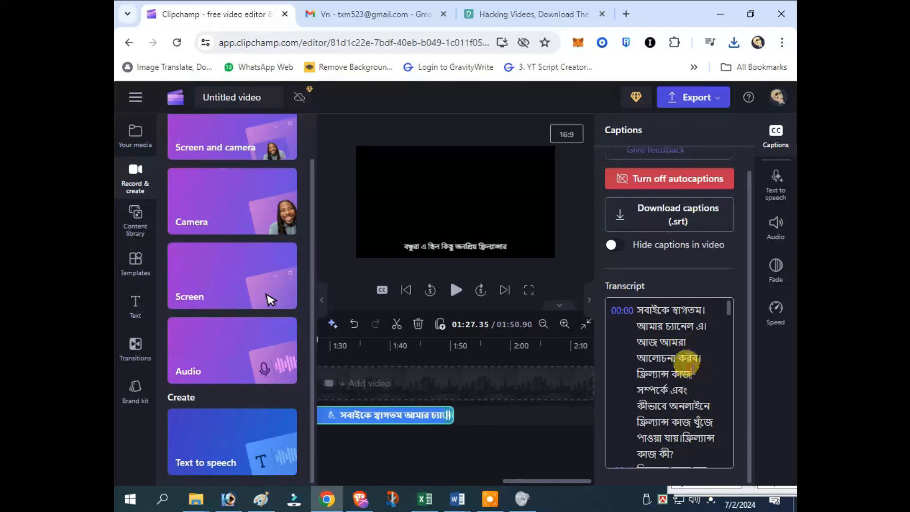
pyautogui.moveTo(692, 374); pyautogui.dragTo(638, 310)
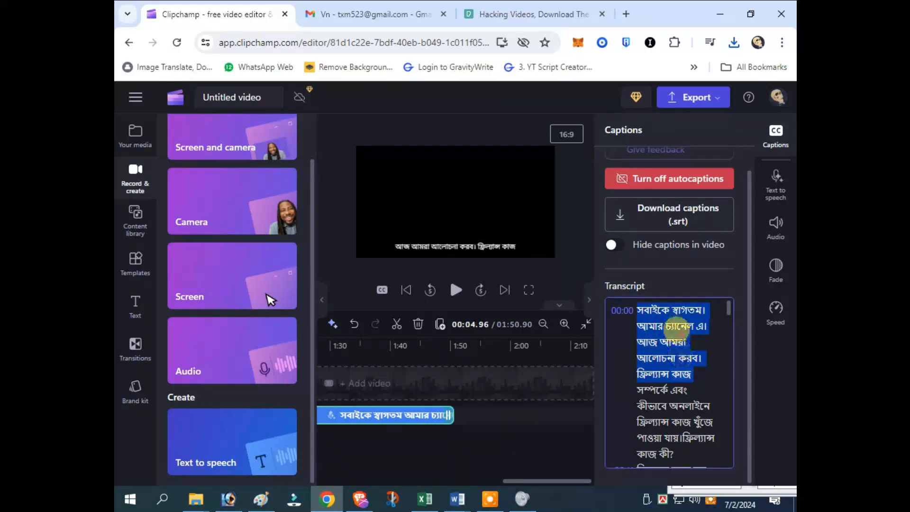
pyautogui.click(692, 309)
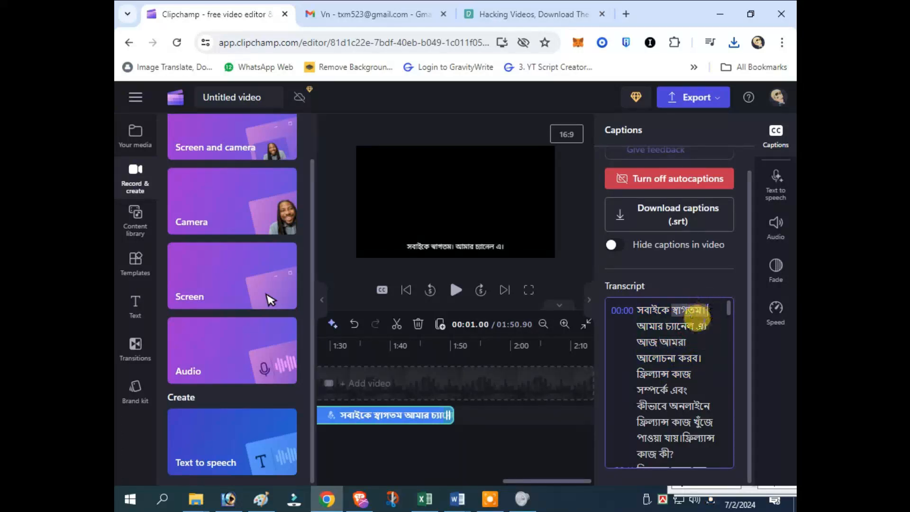
pyautogui.click(676, 326)
pyautogui.scroll(-3, 673, 333)
pyautogui.scroll(-10, 673, 334)
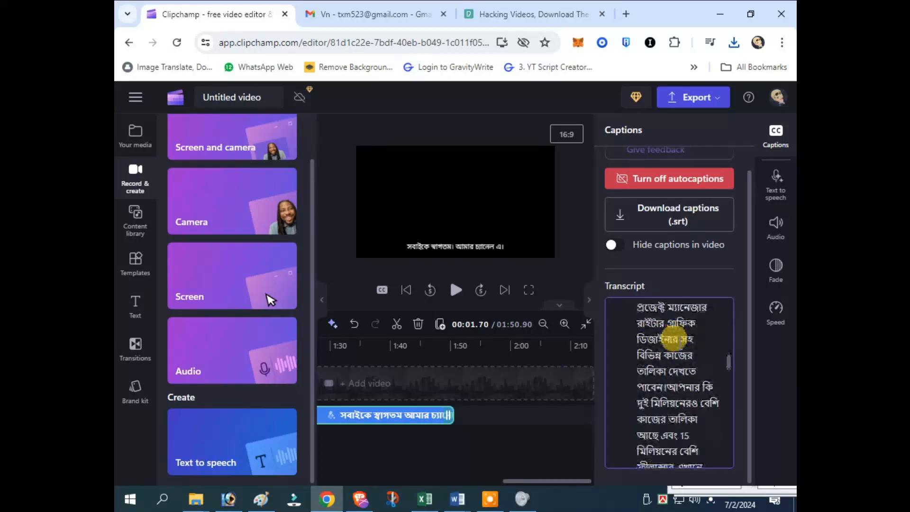
# Hide the captions in the video, show them again, and check the end of the transcript
pyautogui.click(617, 245)
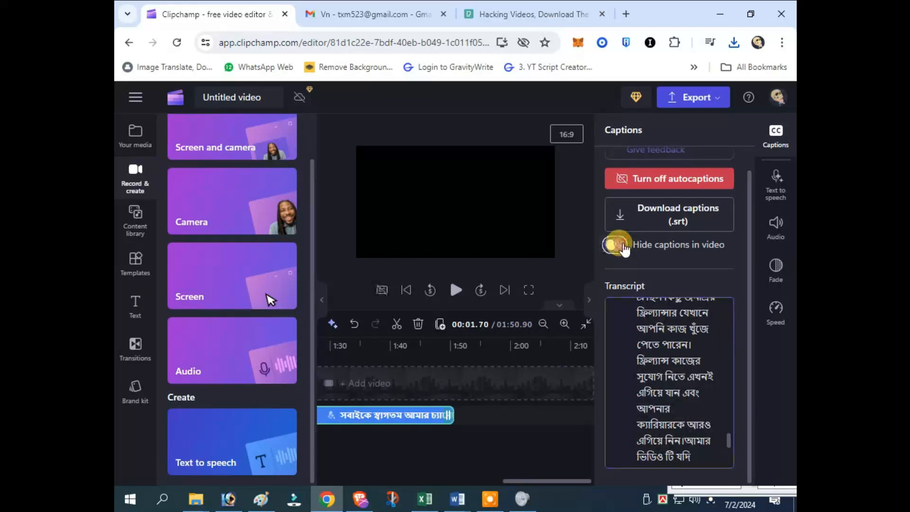
pyautogui.click(616, 244)
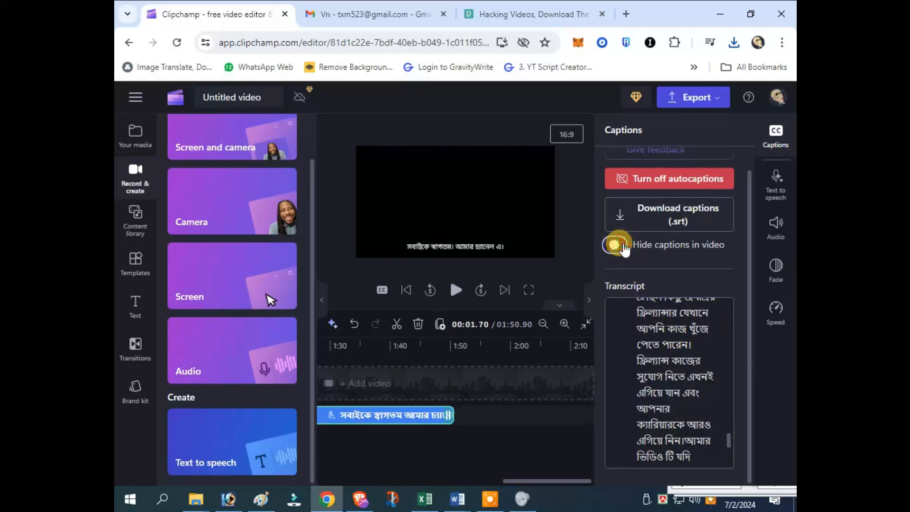
pyautogui.scroll(1, 656, 261)
pyautogui.scroll(-5, 670, 295)
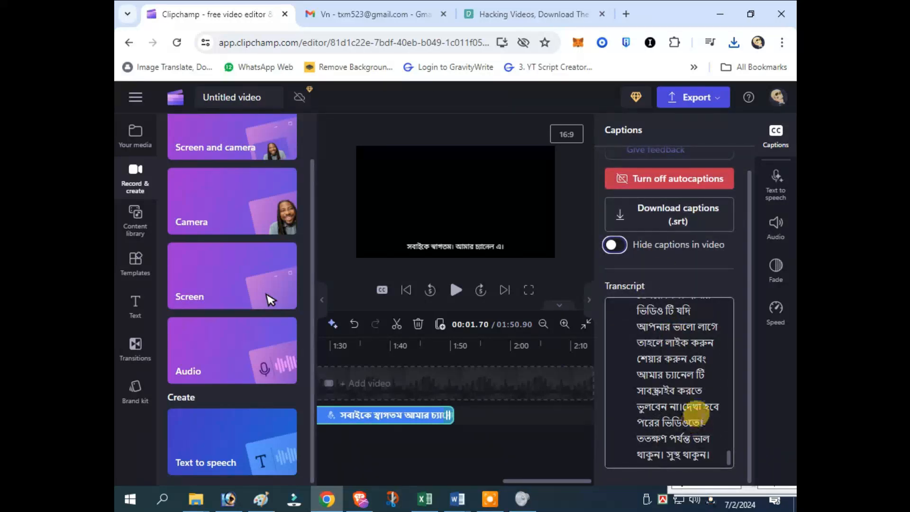
pyautogui.scroll(3, 625, 396)
pyautogui.scroll(3, 625, 396)
# Try to move, rotate and enlarge the first caption directly in the preview
pyautogui.click(439, 244)
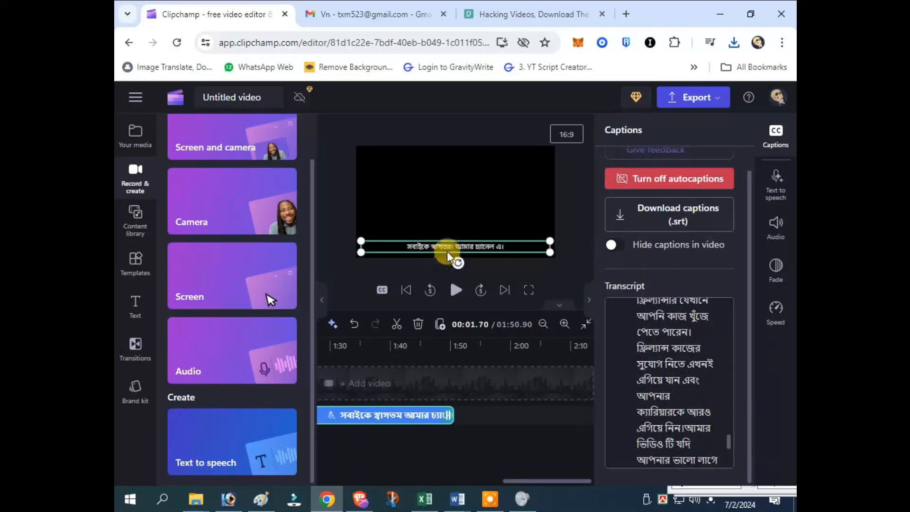
pyautogui.click(447, 226)
pyautogui.click(450, 245)
pyautogui.click(458, 263)
pyautogui.click(489, 248)
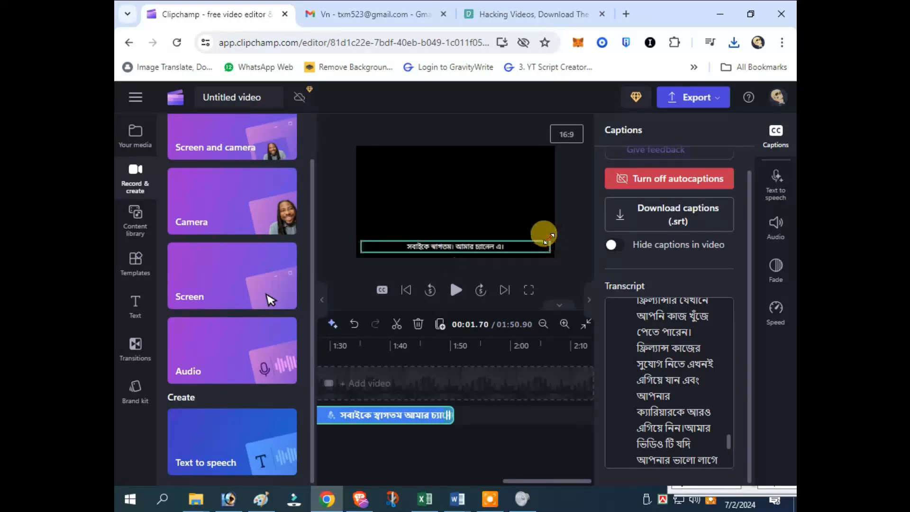
pyautogui.moveTo(546, 237); pyautogui.dragTo(593, 204)
pyautogui.click(487, 247)
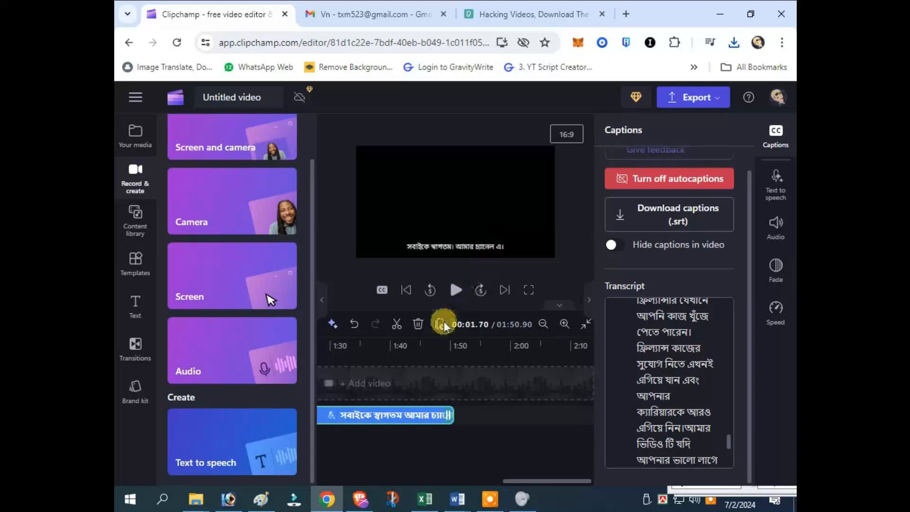
# Return the playhead to the start and play the captioned voiceover for about 9 seconds
pyautogui.click(360, 372)
pyautogui.click(407, 290)
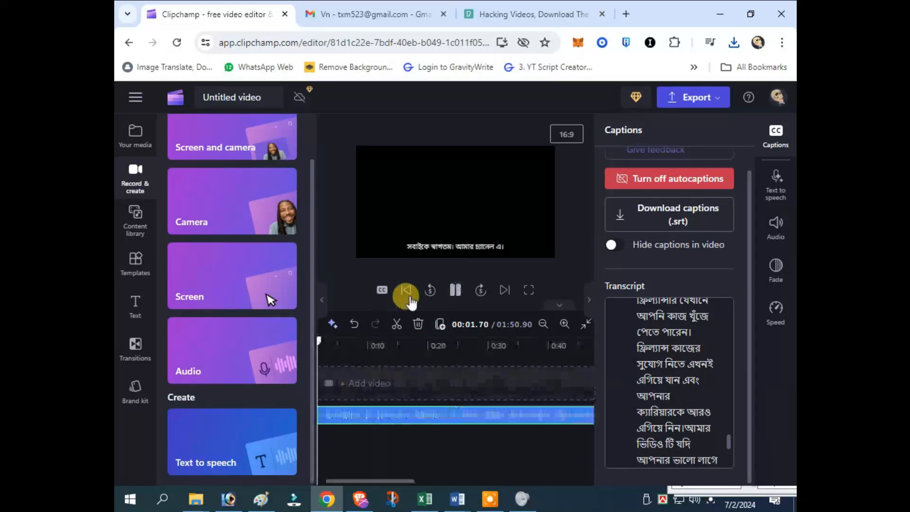
pyautogui.click(455, 293)
# Try to move the caption at the 9-second mark higher in the preview, then deselect it
pyautogui.click(456, 248)
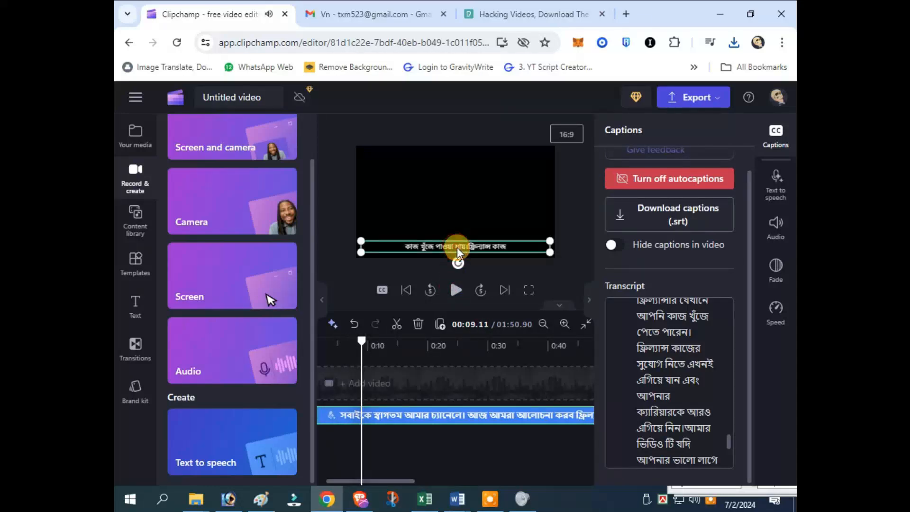
pyautogui.click(459, 225)
pyautogui.click(460, 245)
pyautogui.click(459, 234)
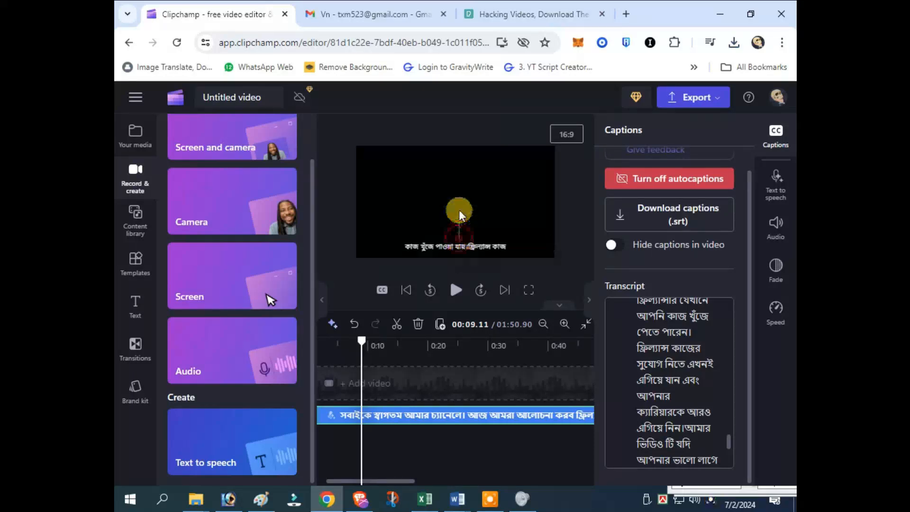
pyautogui.click(460, 244)
pyautogui.click(457, 237)
pyautogui.click(459, 247)
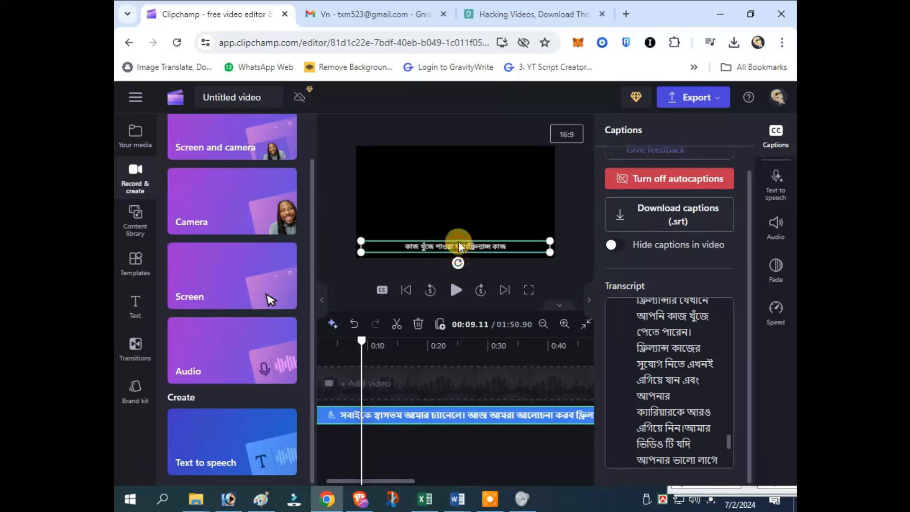
pyautogui.click(403, 214)
pyautogui.click(433, 250)
pyautogui.click(385, 265)
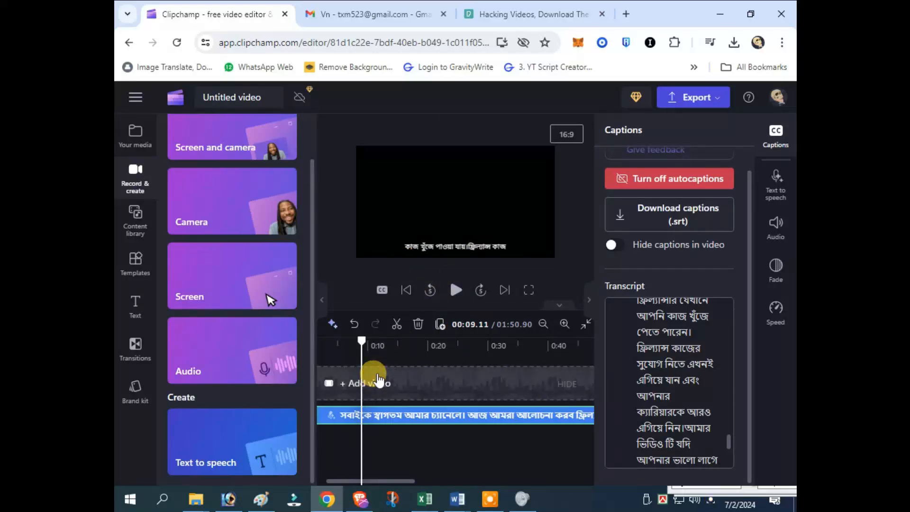
# Import the stock videos 6964235-hd_1920_1080_25fps and 854053-hd_1920_1080_25fps from the Downloads folder into the project media
pyautogui.scroll(1, 195, 183)
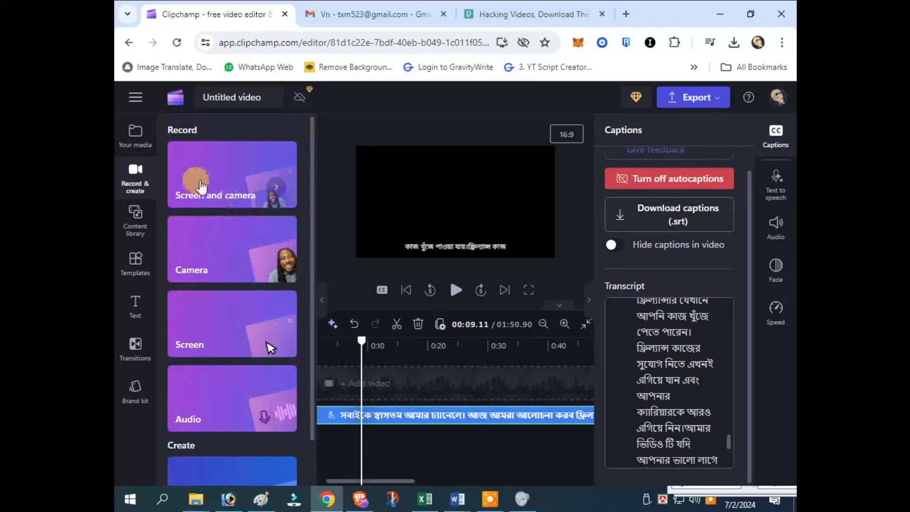
pyautogui.click(135, 134)
pyautogui.click(229, 148)
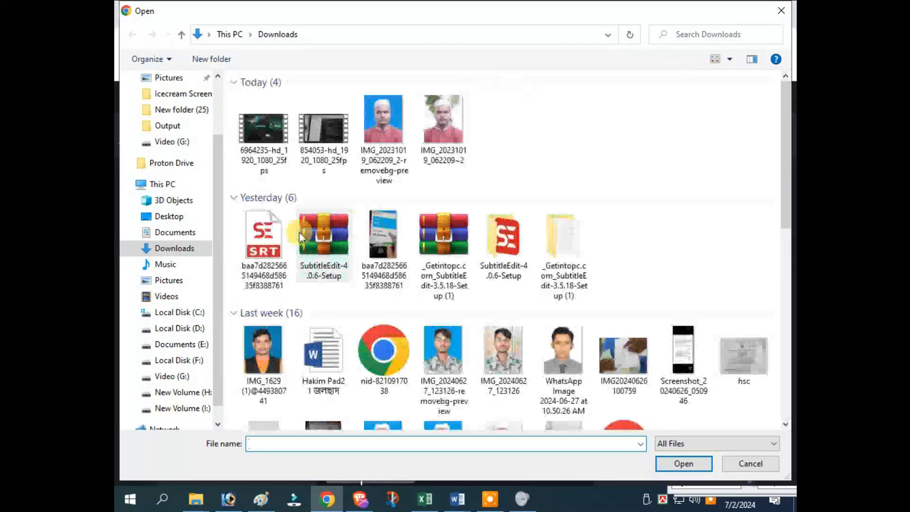
pyautogui.click(271, 171)
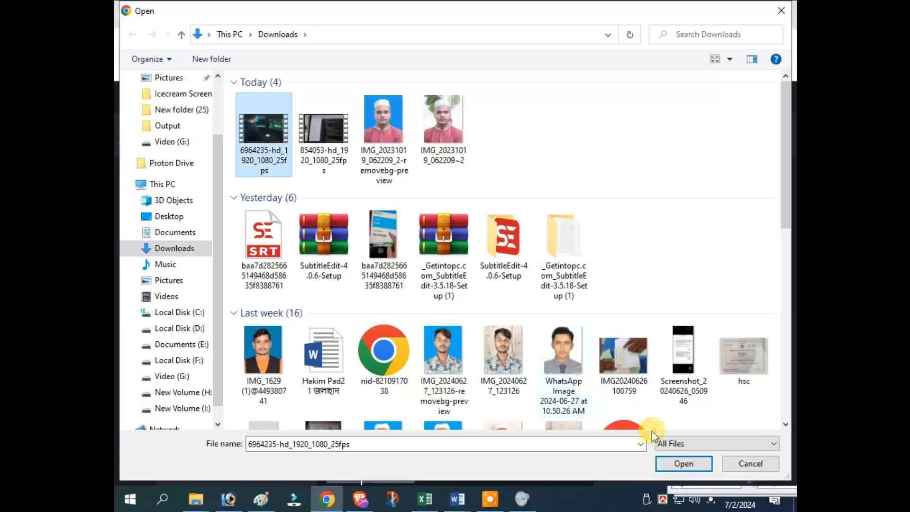
pyautogui.keyDown('ctrl'); pyautogui.click(321, 160); pyautogui.keyUp('ctrl')
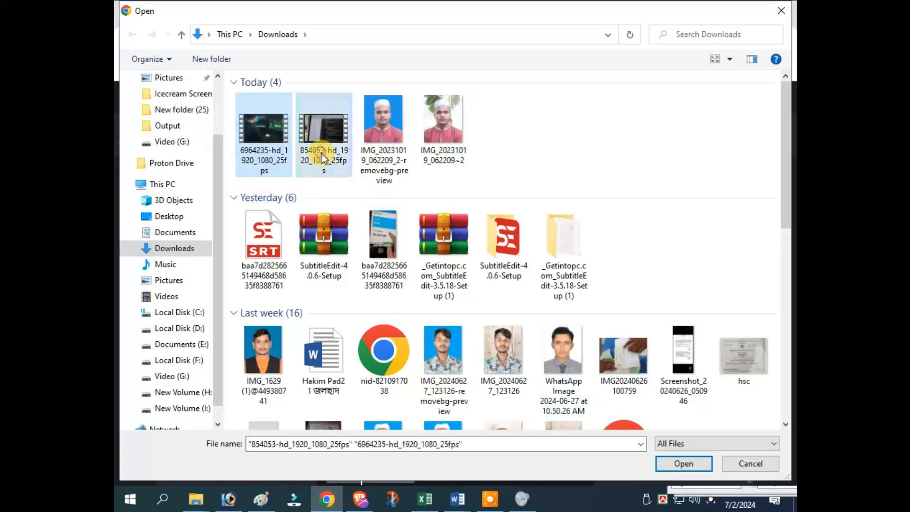
pyautogui.click(679, 463)
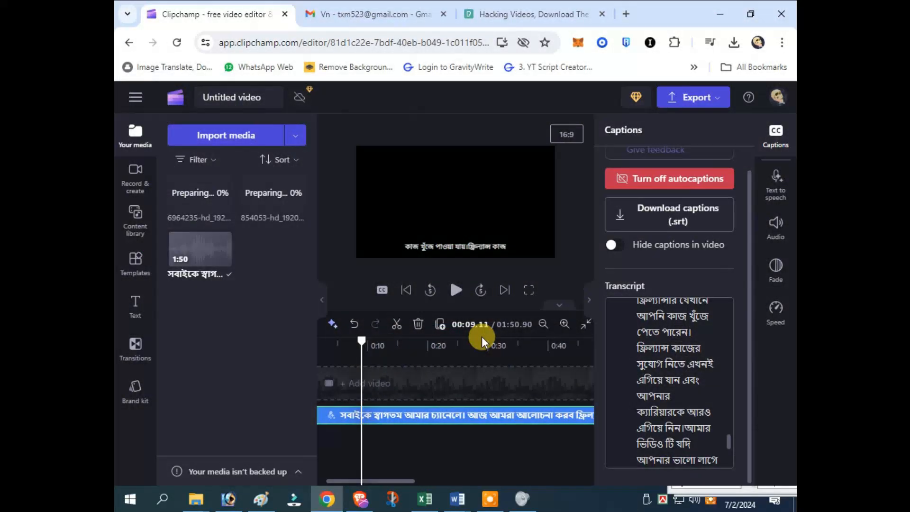
# Import Video_2024_07_02-2 from the Icecream Screen Recorder folder in Videos and select it in the project media
pyautogui.click(216, 135)
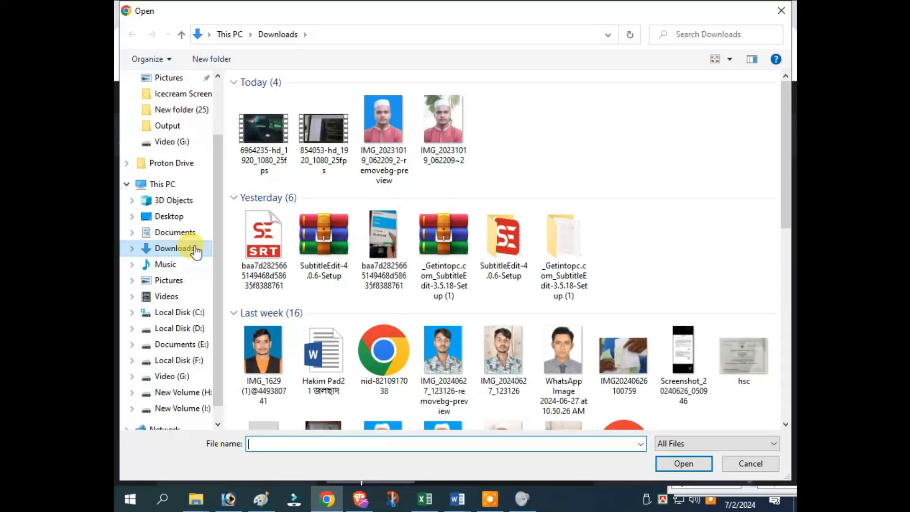
pyautogui.click(168, 294)
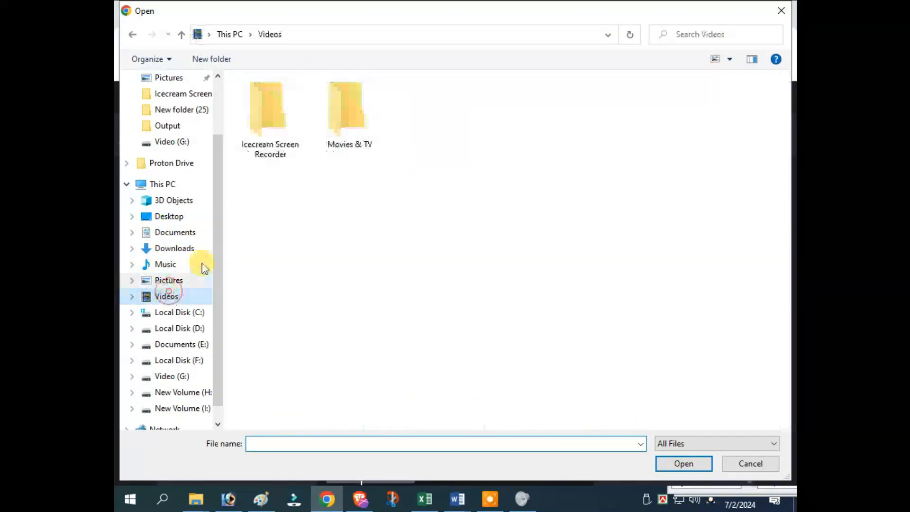
pyautogui.doubleClick(246, 127)
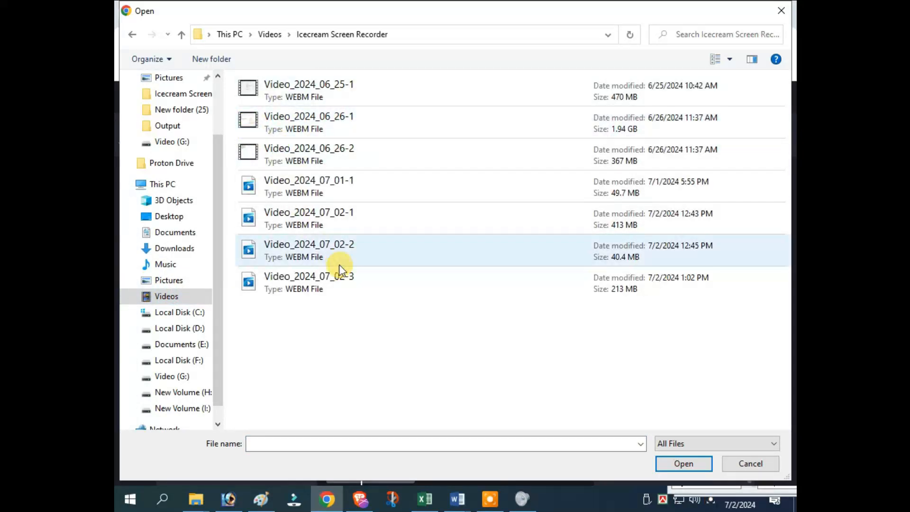
pyautogui.keyDown('ctrl'); pyautogui.scroll(3, 404, 285); pyautogui.keyUp('ctrl')
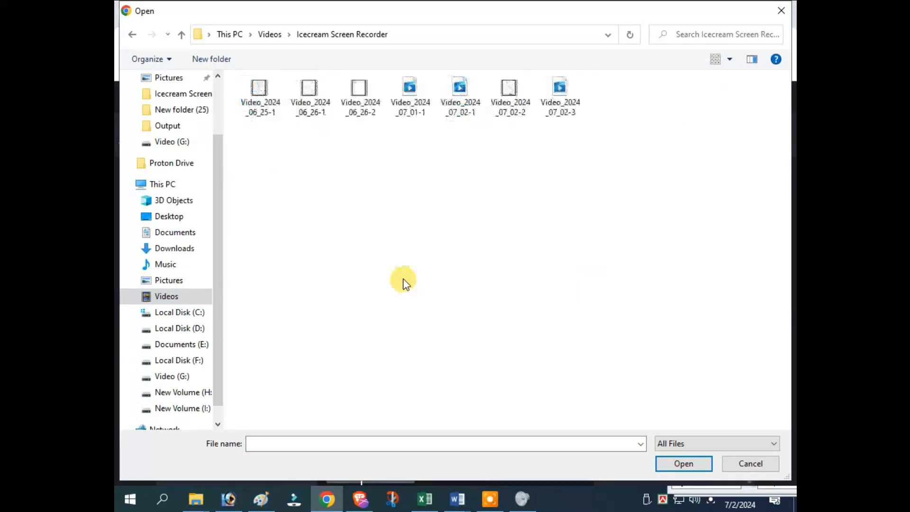
pyautogui.keyDown('ctrl'); pyautogui.scroll(2, 405, 281); pyautogui.keyUp('ctrl')
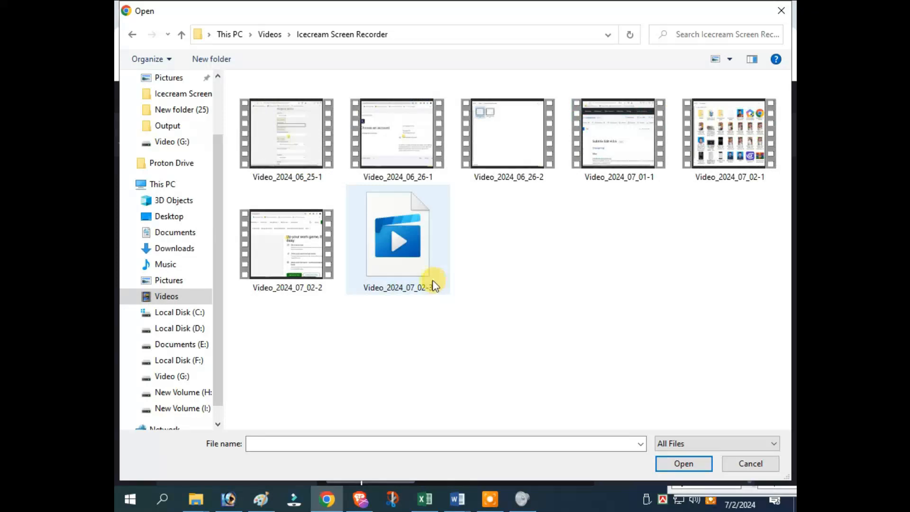
pyautogui.doubleClick(316, 254)
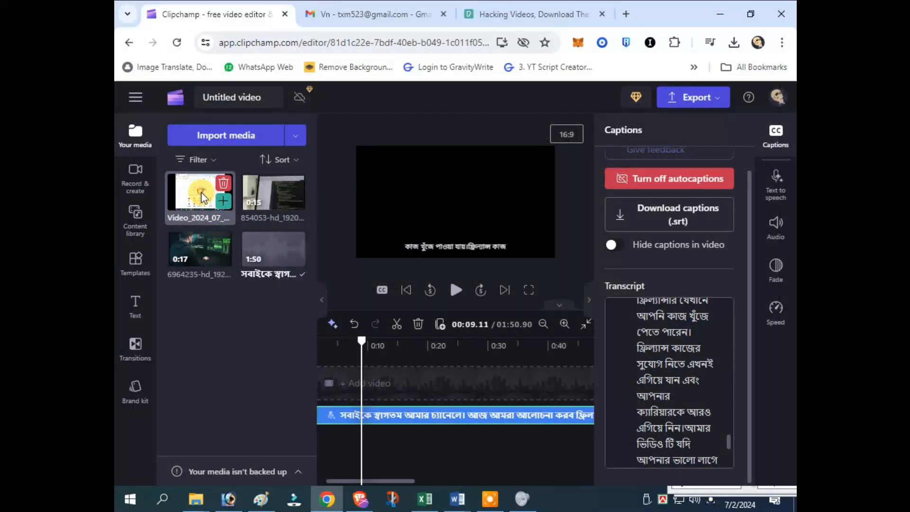
pyautogui.click(203, 197)
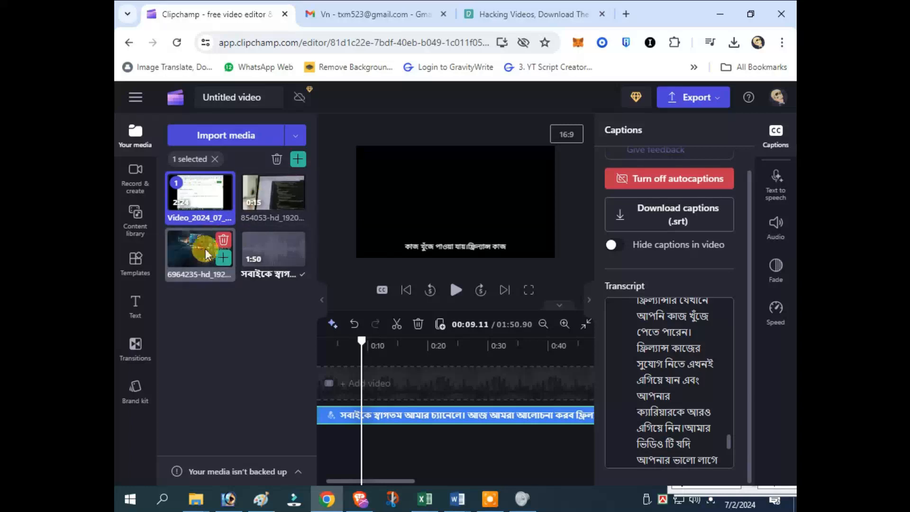
# Place 6964235-hd_1920_1080_25fps at the start of the video track above the voiceover and play the project from the beginning
pyautogui.moveTo(206, 255); pyautogui.dragTo(332, 382)
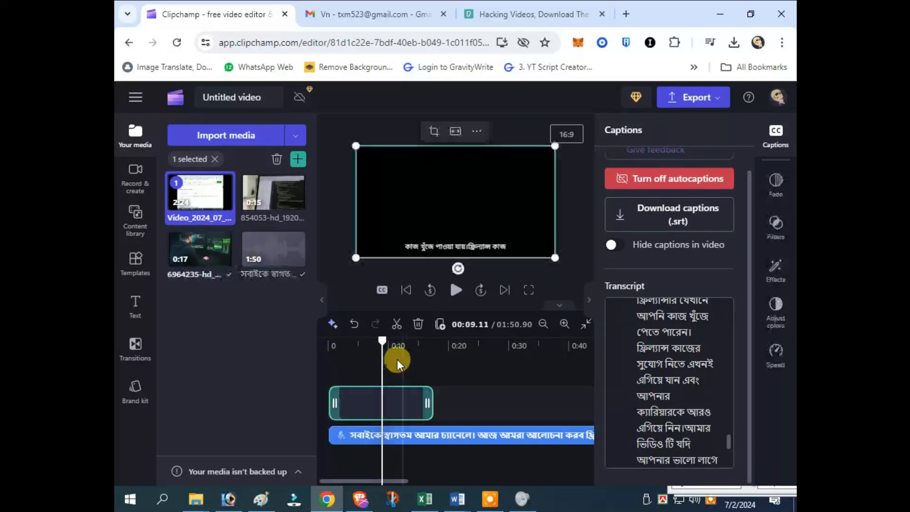
pyautogui.moveTo(382, 340); pyautogui.dragTo(309, 344)
pyautogui.press('space')
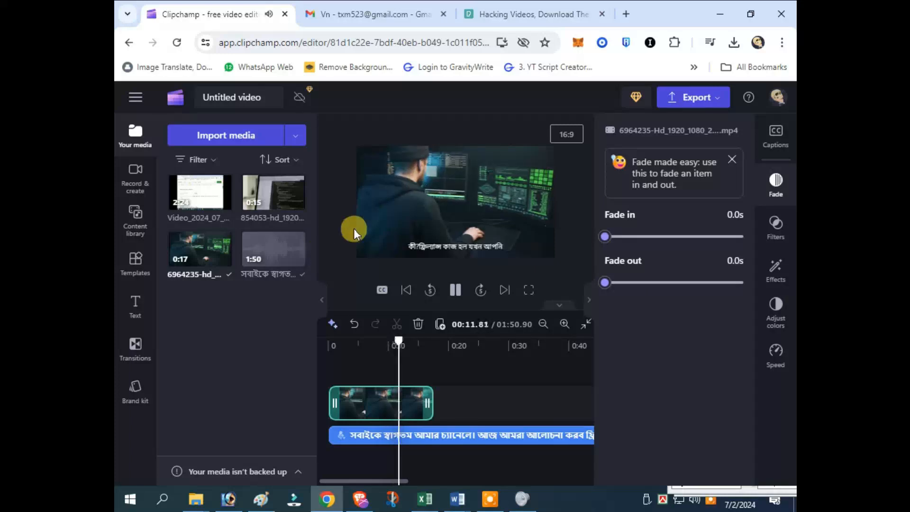
# Add 854053-hd_1920_1080_25fps after the first clip, split it at 00:24.33 and delete the part after the split
pyautogui.moveTo(282, 195)
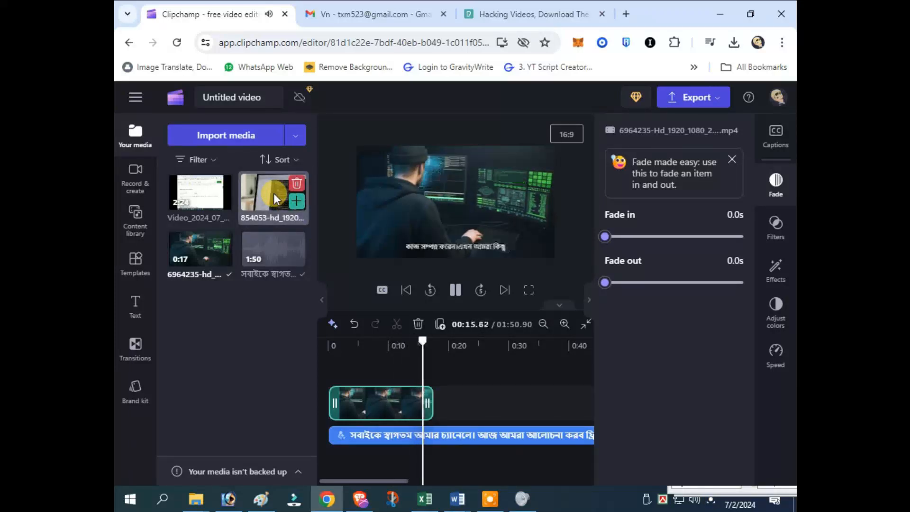
pyautogui.moveTo(274, 192); pyautogui.dragTo(450, 418)
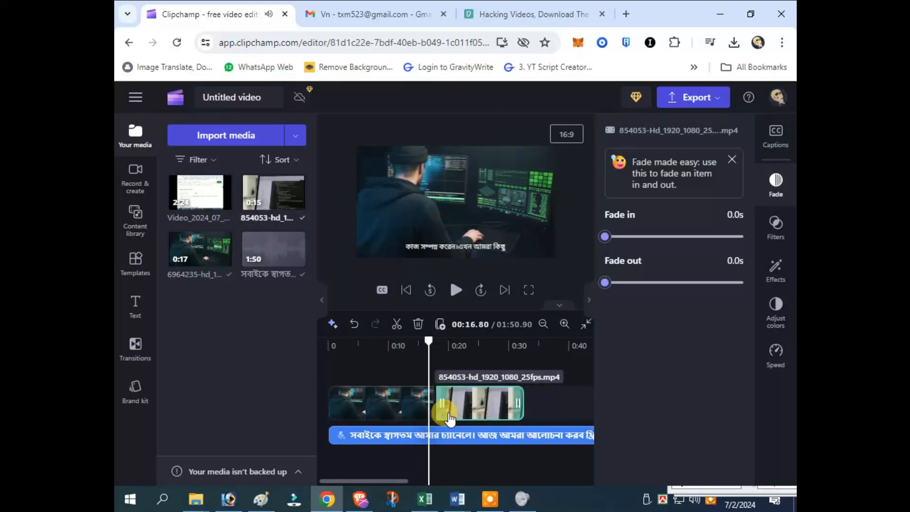
pyautogui.press('space')
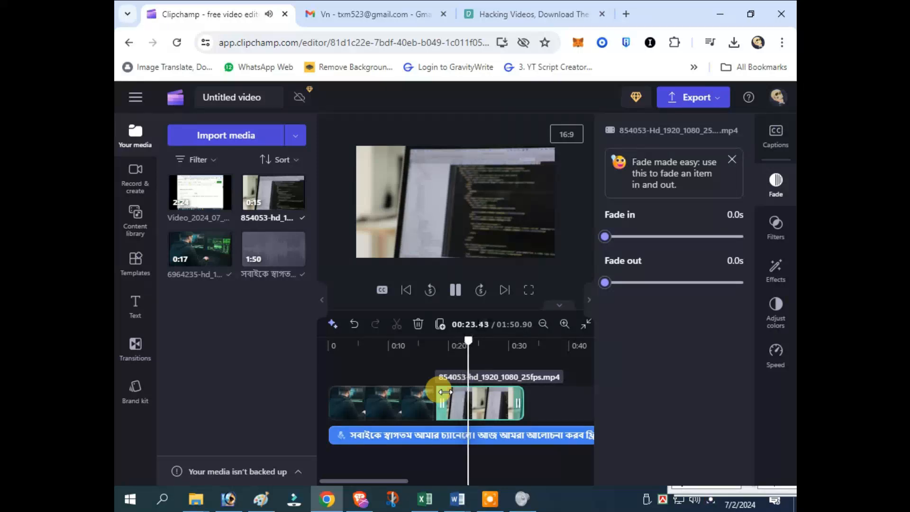
pyautogui.press('space')
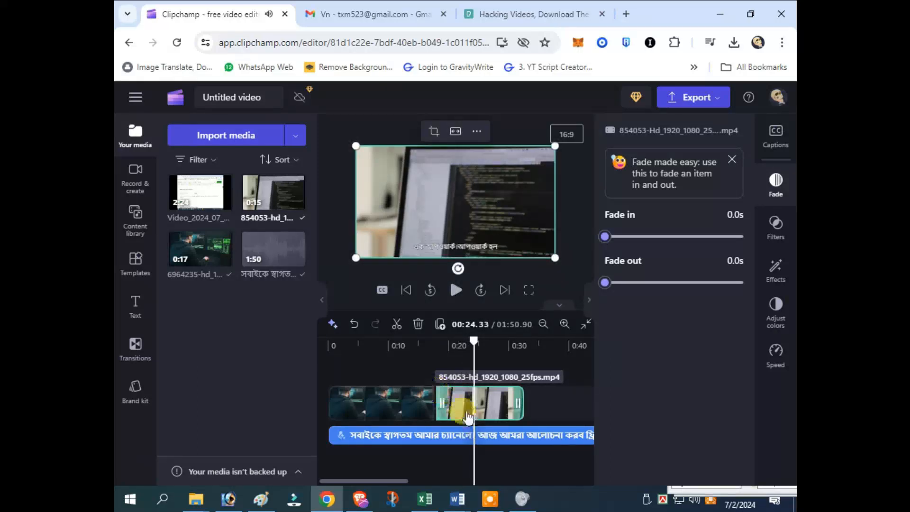
pyautogui.click(396, 324)
pyautogui.click(418, 324)
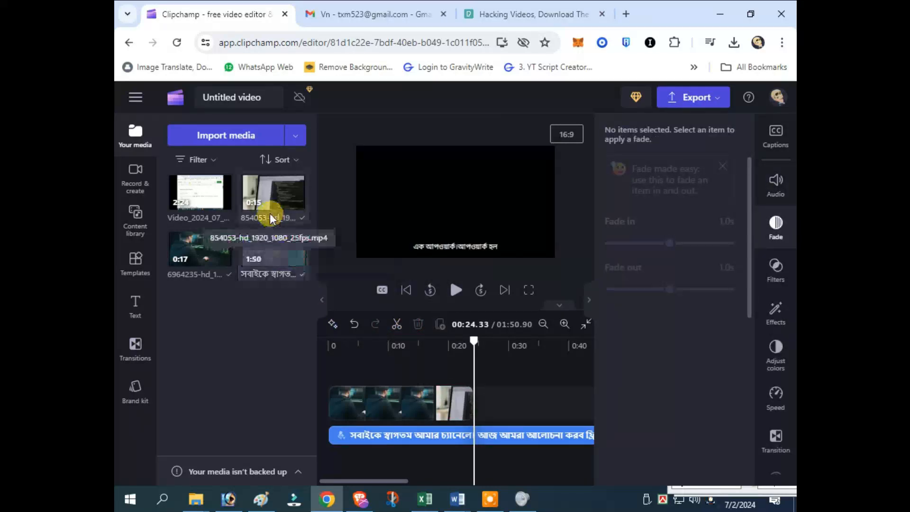
# Add Video_2024_07_02-2 directly after the second stock clip and split it at 00:51.20
pyautogui.moveTo(217, 190); pyautogui.dragTo(516, 415)
pyautogui.click(456, 290)
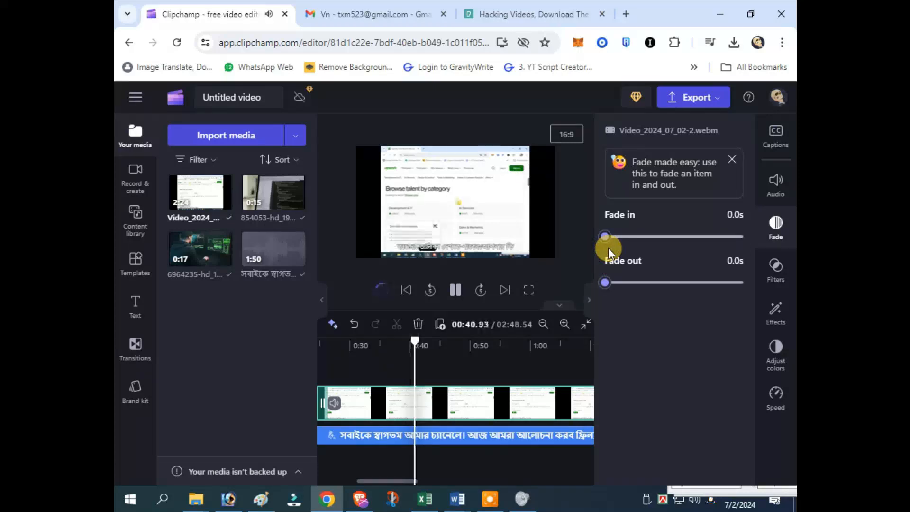
pyautogui.click(456, 290)
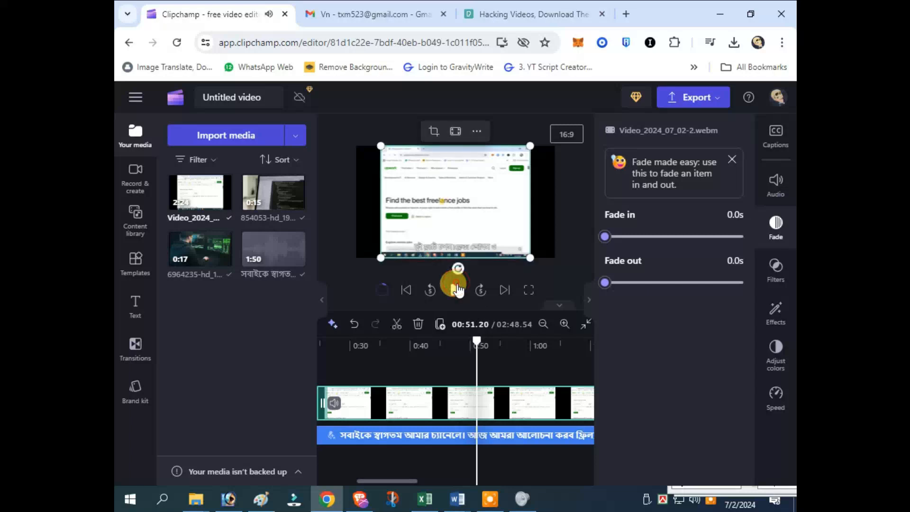
pyautogui.click(395, 326)
pyautogui.click(493, 403)
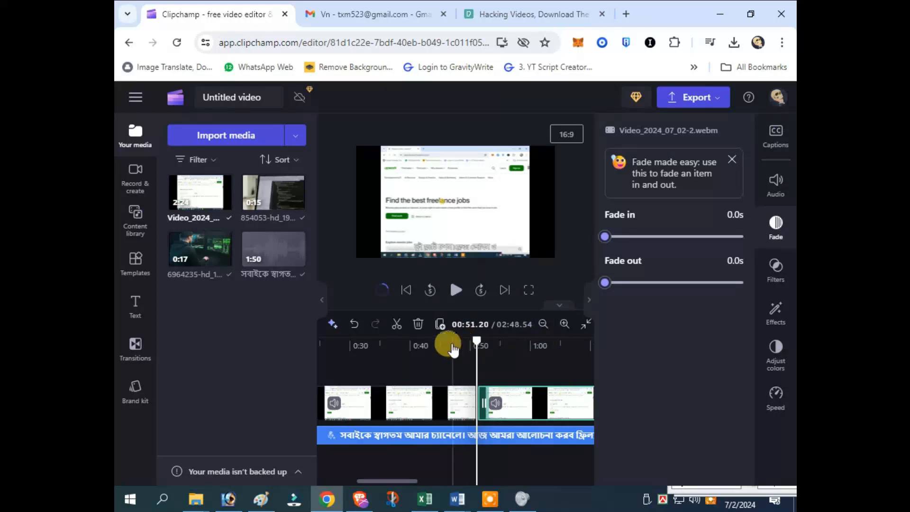
# Delete the screen recording section between 00:51.20 and 01:38.17 and move the remaining part back to close the gap
pyautogui.click(544, 324)
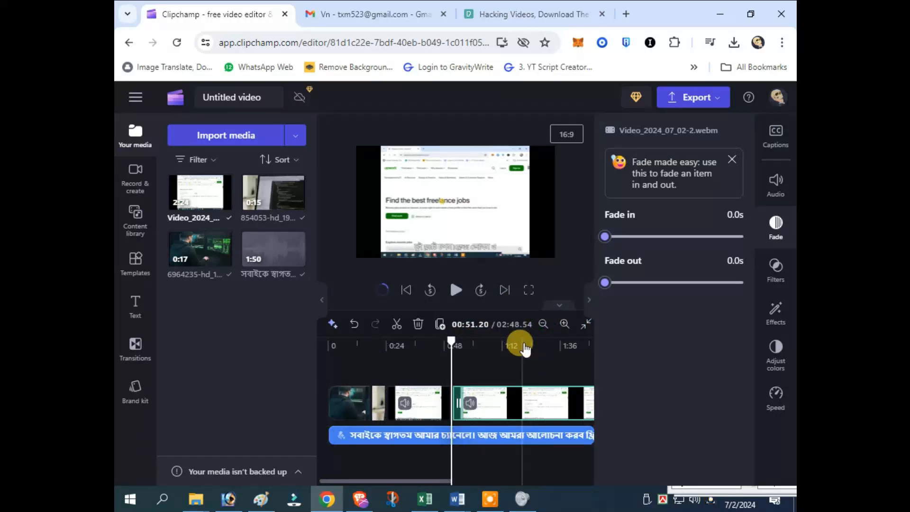
pyautogui.click(523, 341)
pyautogui.click(455, 290)
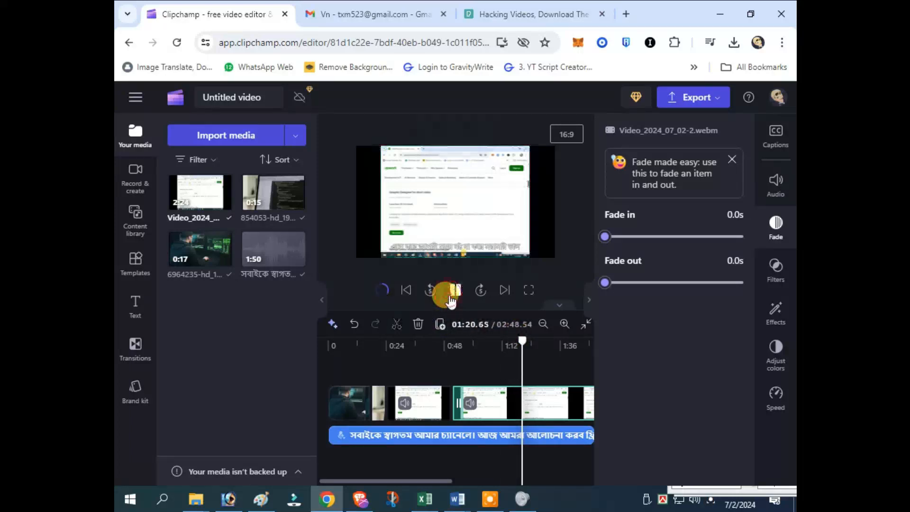
pyautogui.click(562, 341)
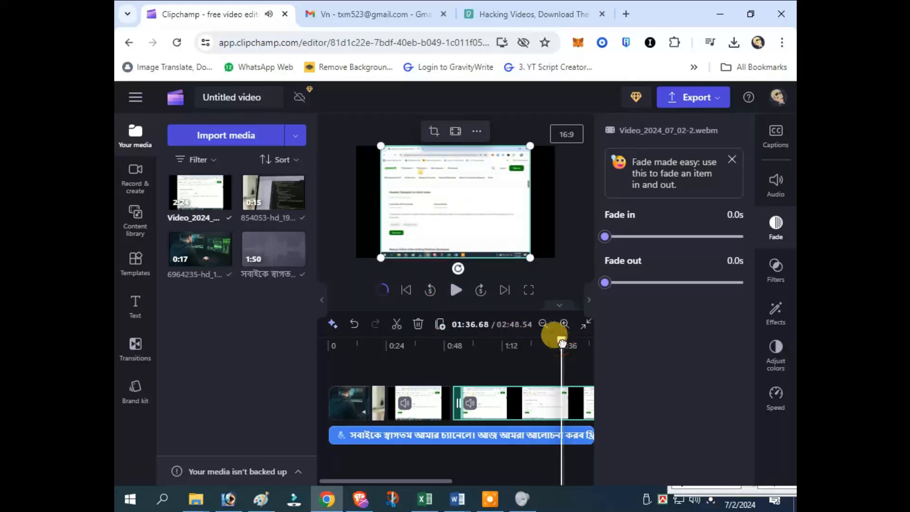
pyautogui.click(456, 291)
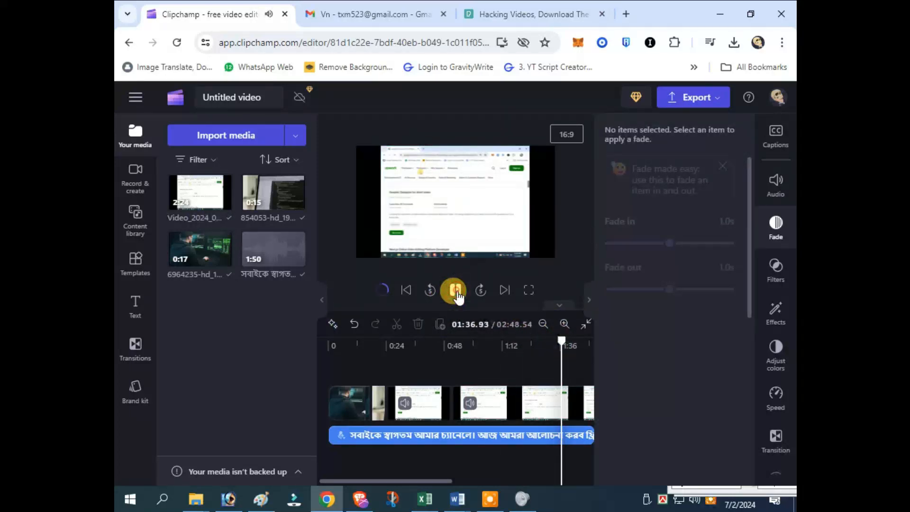
pyautogui.click(455, 290)
pyautogui.click(514, 401)
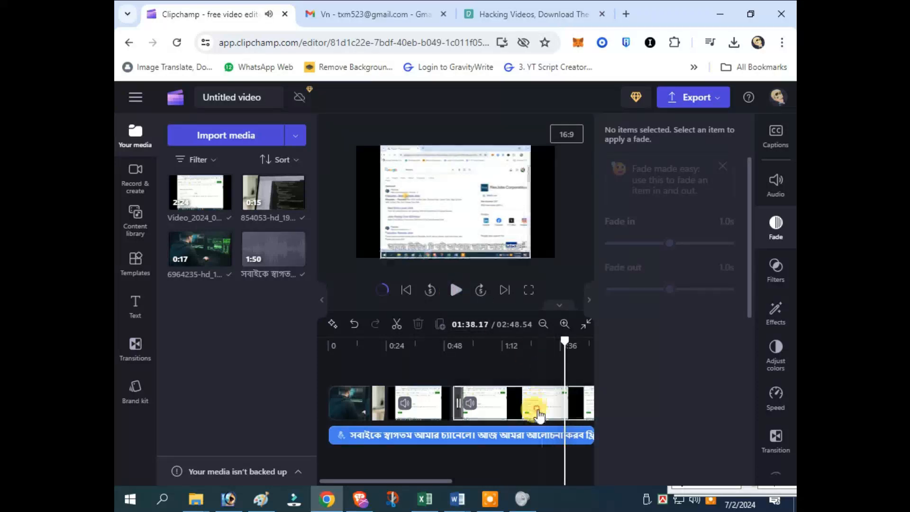
pyautogui.click(395, 322)
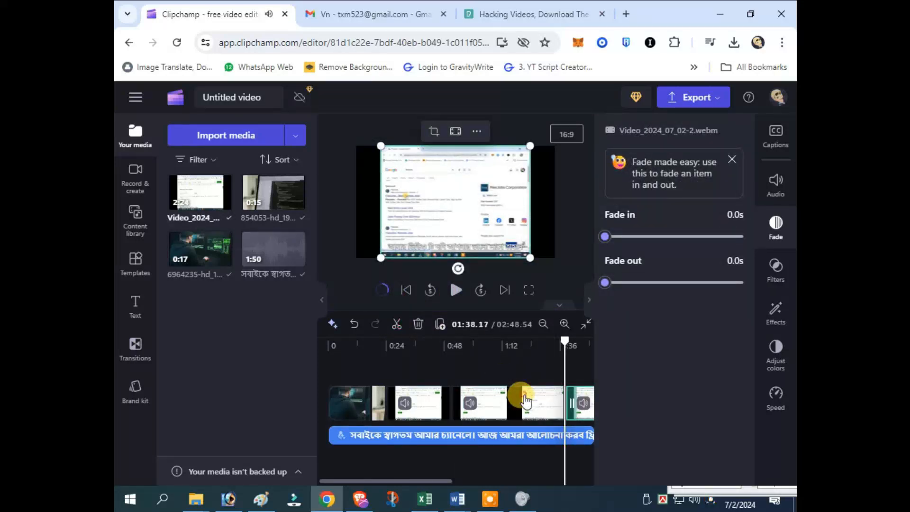
pyautogui.click(418, 325)
pyautogui.click(584, 404)
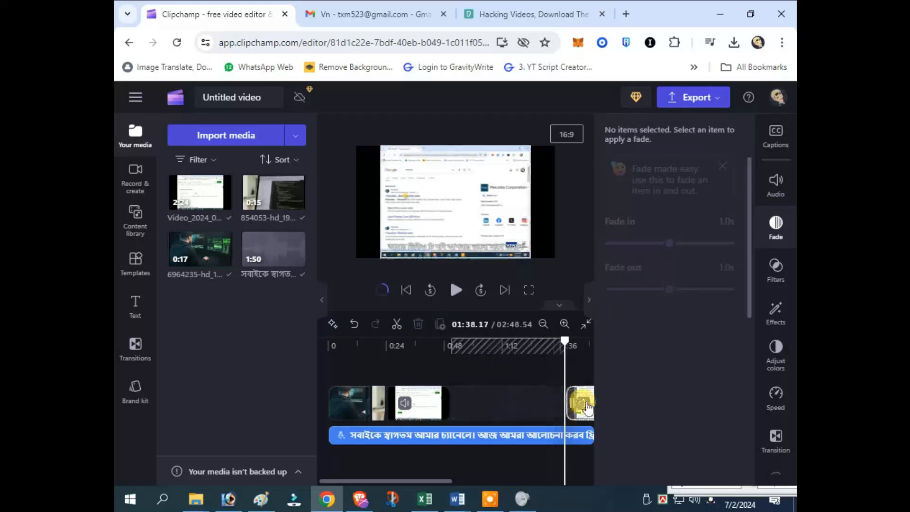
pyautogui.moveTo(587, 400); pyautogui.dragTo(472, 397)
# Cut the screen recording section from 01:11.27 to 01:20.48 out of the timeline and close the gap with the remaining clip
pyautogui.moveTo(564, 340); pyautogui.dragTo(427, 348)
pyautogui.click(455, 290)
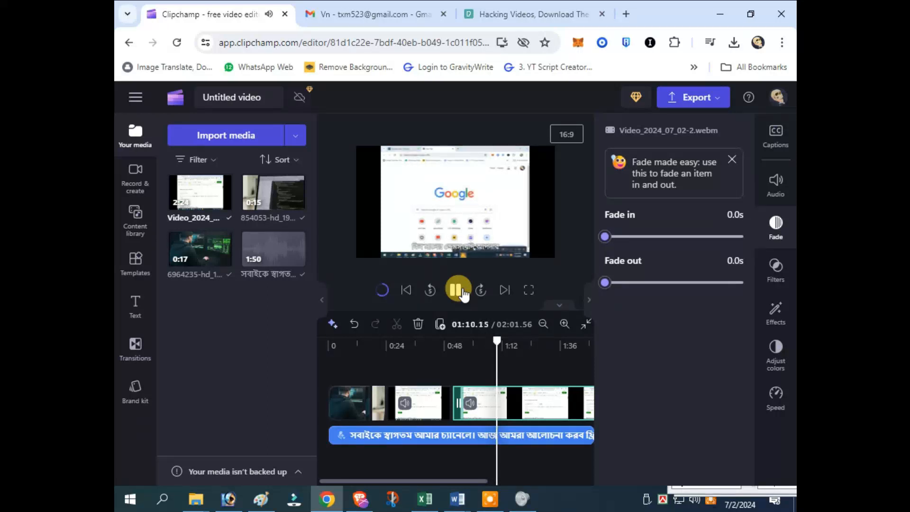
pyautogui.click(458, 290)
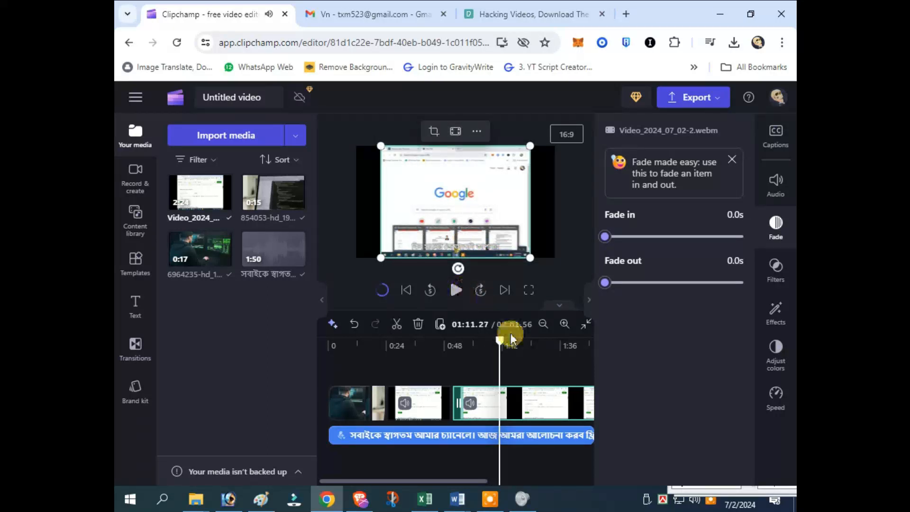
pyautogui.click(397, 324)
pyautogui.click(522, 345)
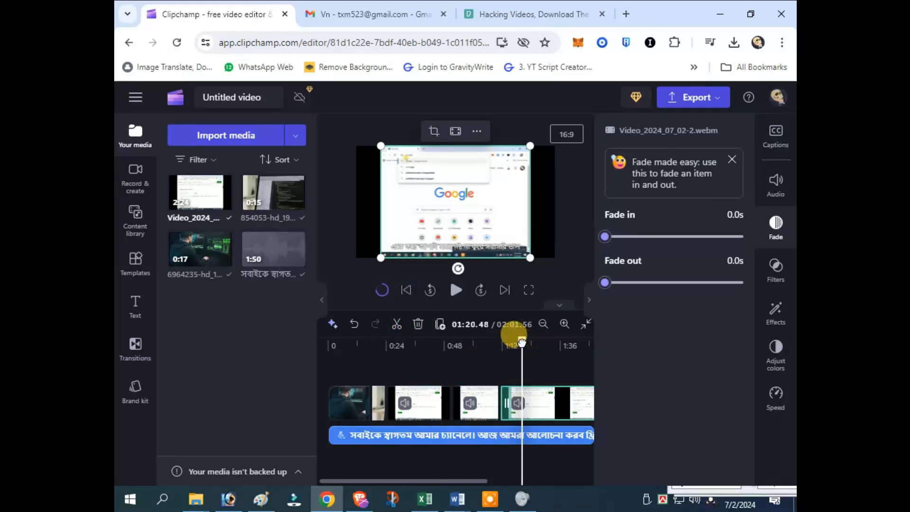
pyautogui.click(397, 324)
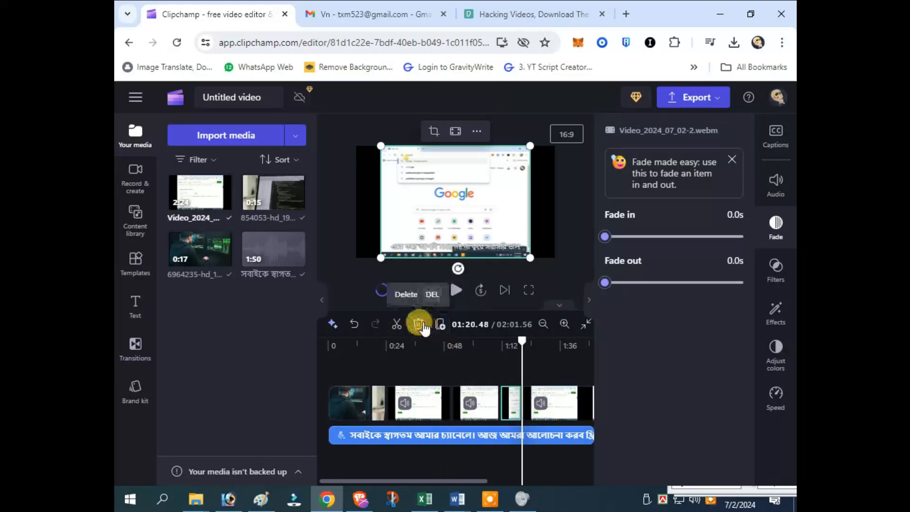
pyautogui.click(418, 322)
pyautogui.moveTo(547, 401); pyautogui.dragTo(511, 389)
# Play the edited project from about 01:20 to its end to check the footage against the voiceover
pyautogui.click(453, 291)
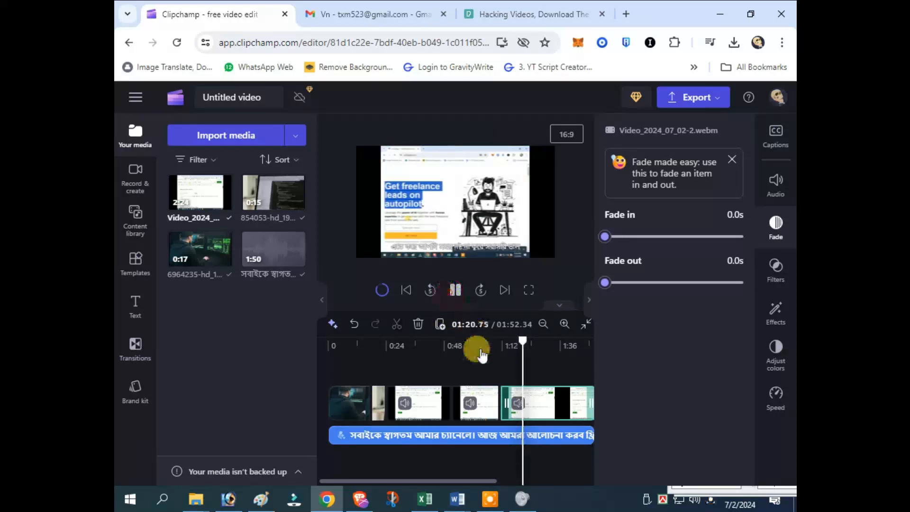
pyautogui.click(543, 325)
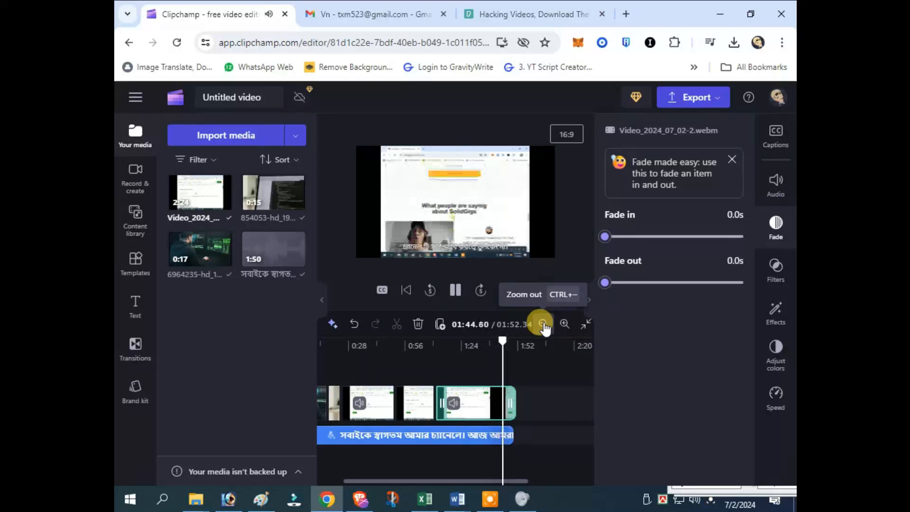
pyautogui.click(454, 290)
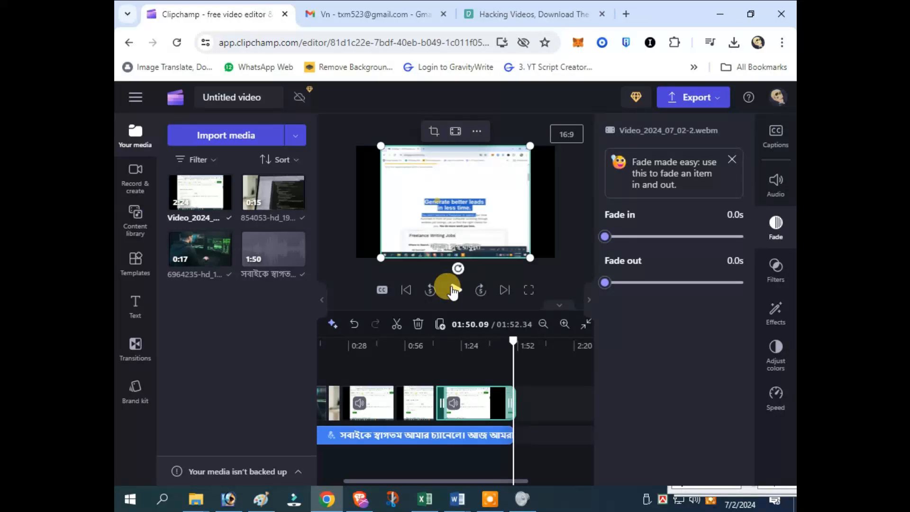
pyautogui.click(454, 291)
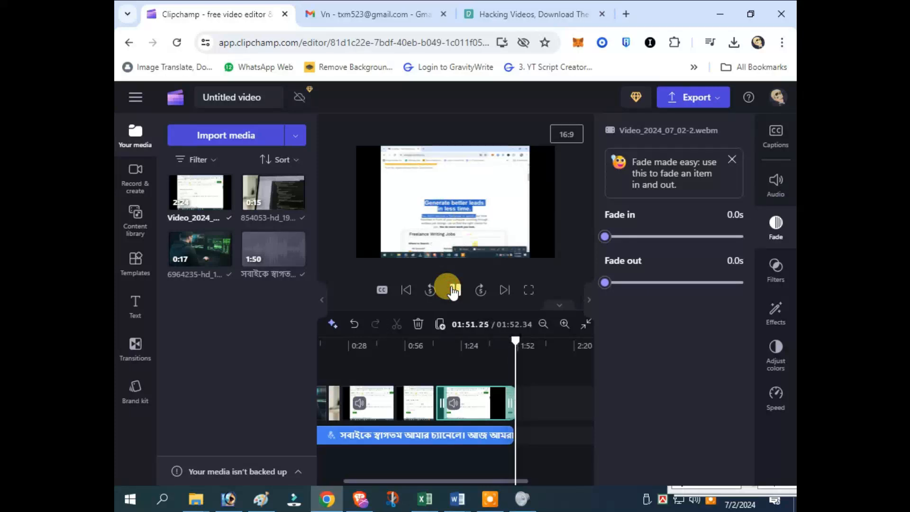
pyautogui.click(454, 291)
pyautogui.click(454, 290)
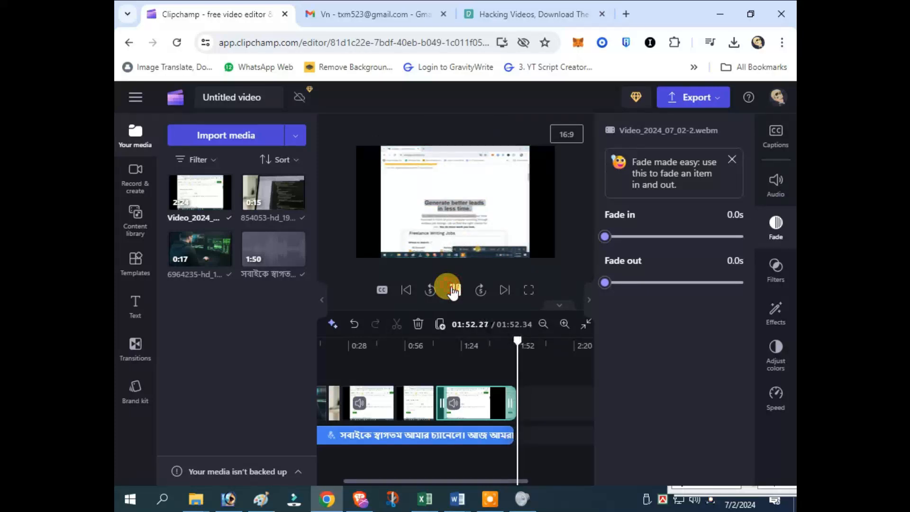
pyautogui.click(454, 291)
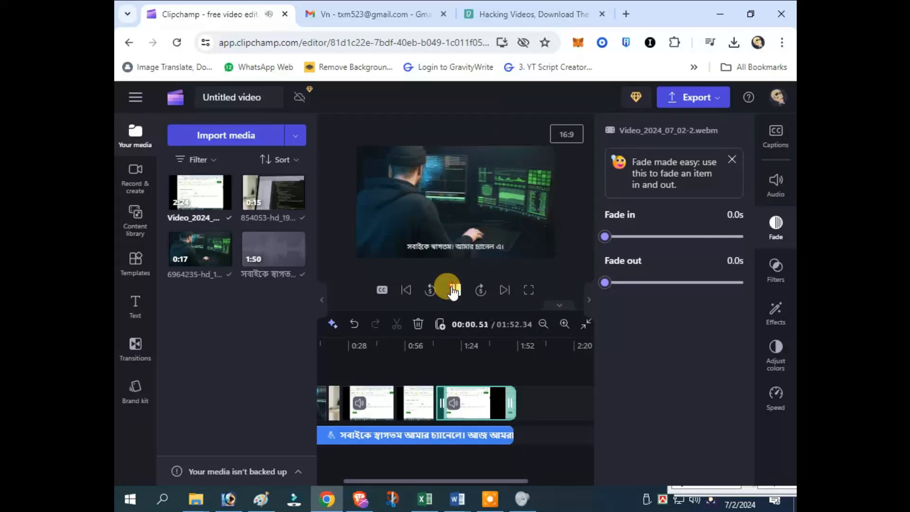
# Export the video at 1080p and show the downloaded MP4 in the Downloads folder
pyautogui.click(707, 96)
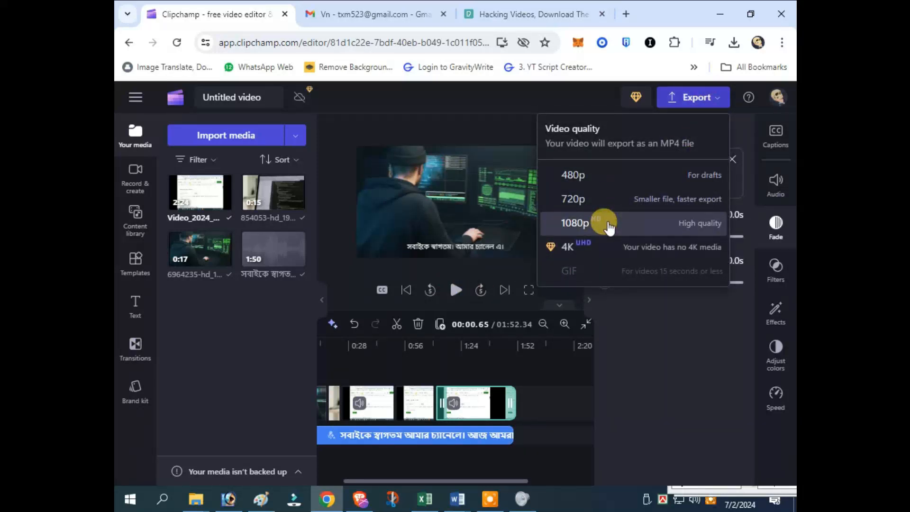
pyautogui.click(609, 228)
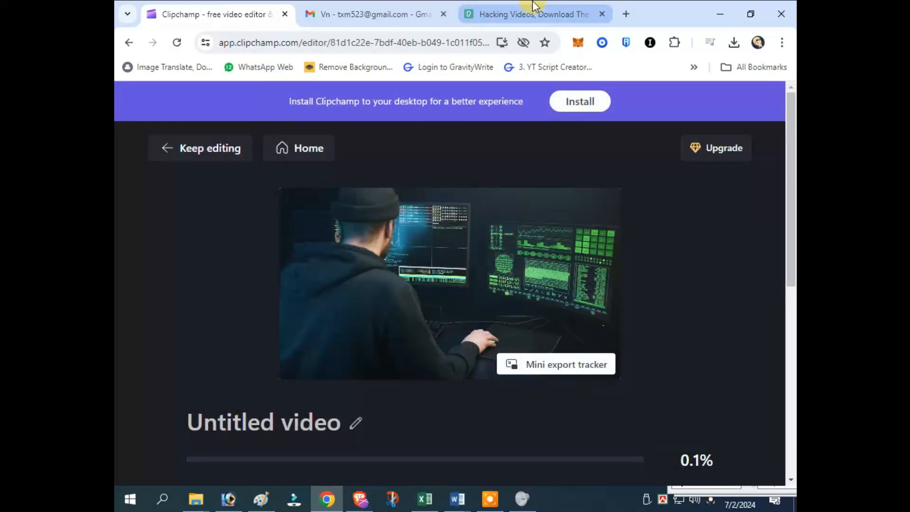
pyautogui.moveTo(535, 6)
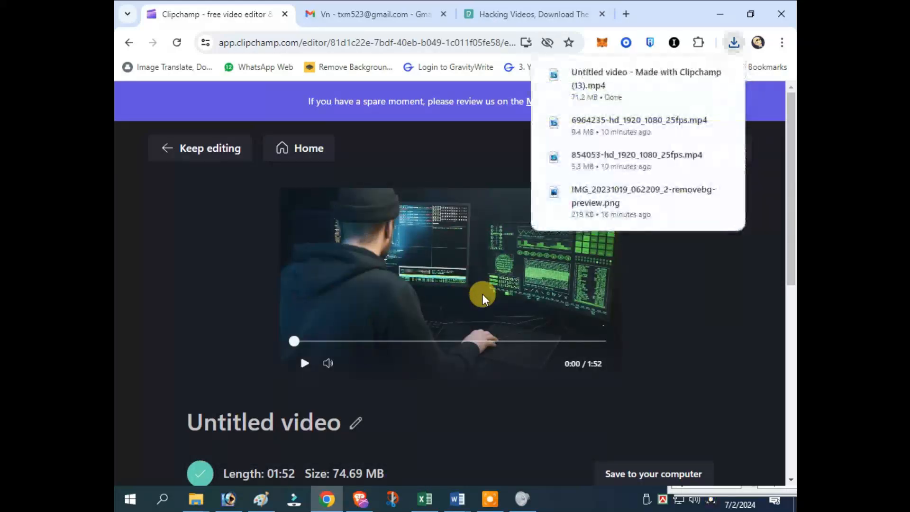
pyautogui.click(695, 76)
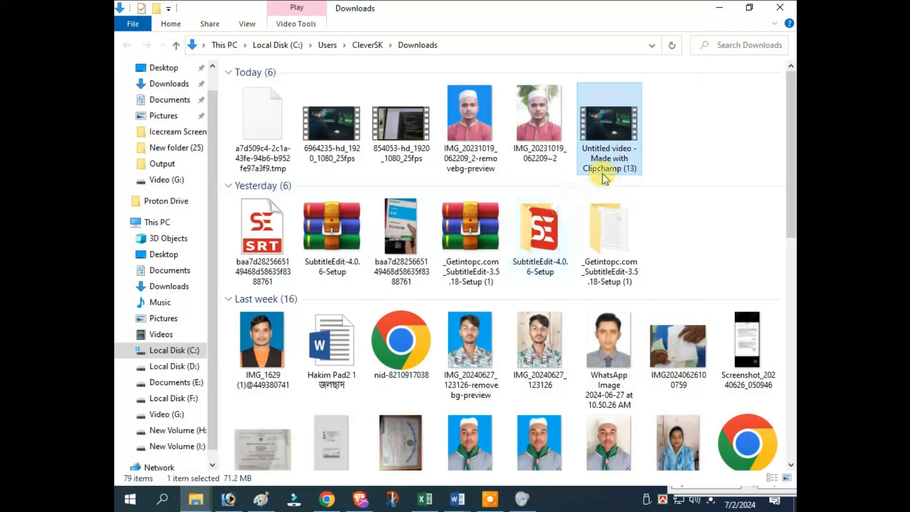
# Switch to YouTube Studio in the Brave browser and start a new video upload
pyautogui.click(332, 505)
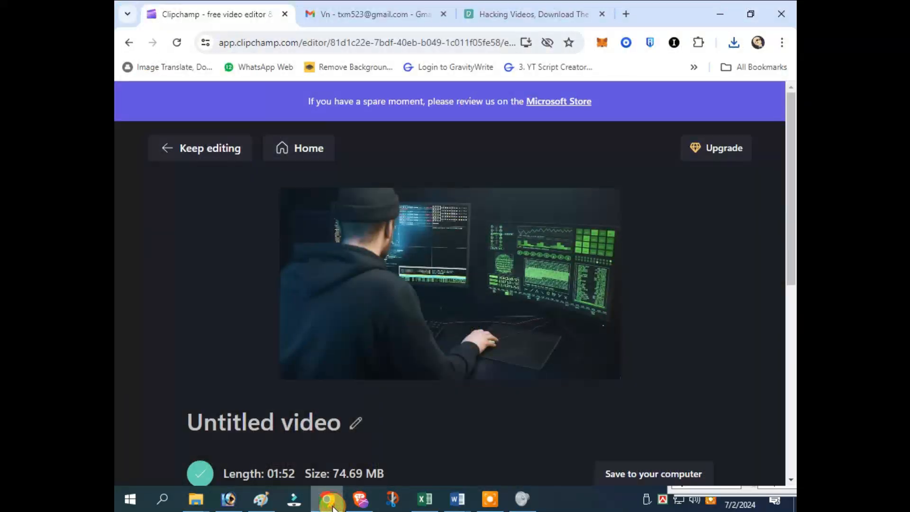
pyautogui.click(360, 497)
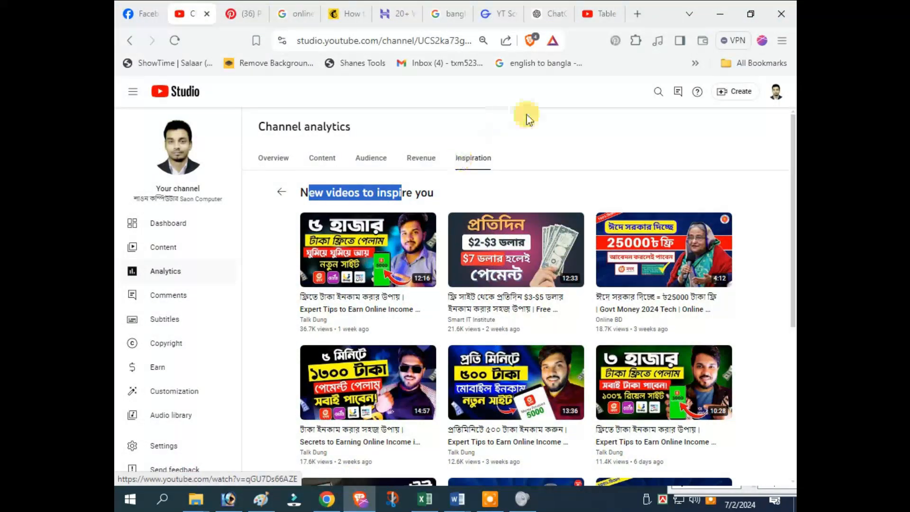
pyautogui.click(726, 92)
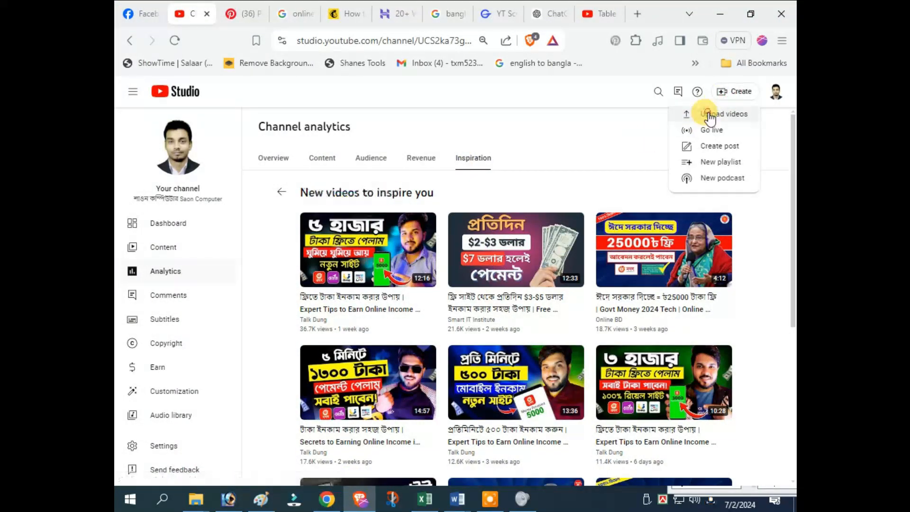
pyautogui.click(720, 114)
# Choose Untitled video - Made with Clipchamp (13) from the Downloads folder as the file to upload
pyautogui.click(454, 337)
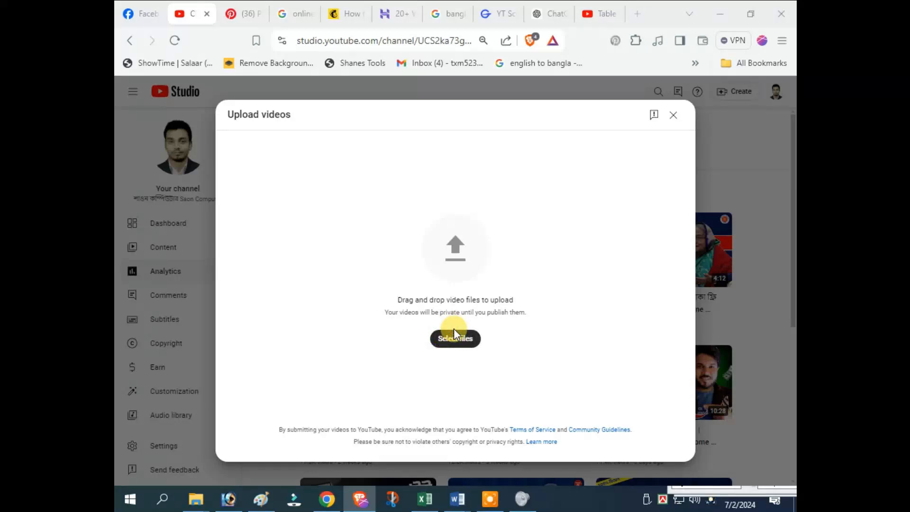
pyautogui.click(192, 249)
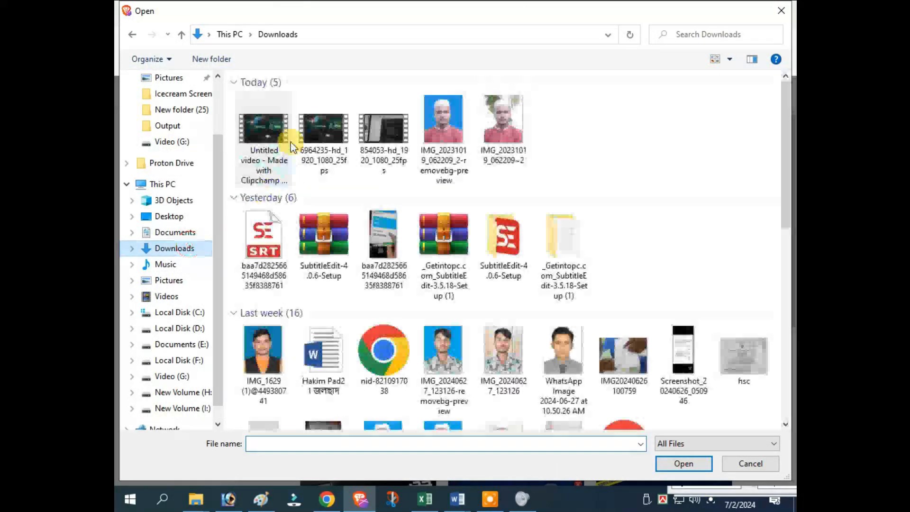
pyautogui.click(287, 143)
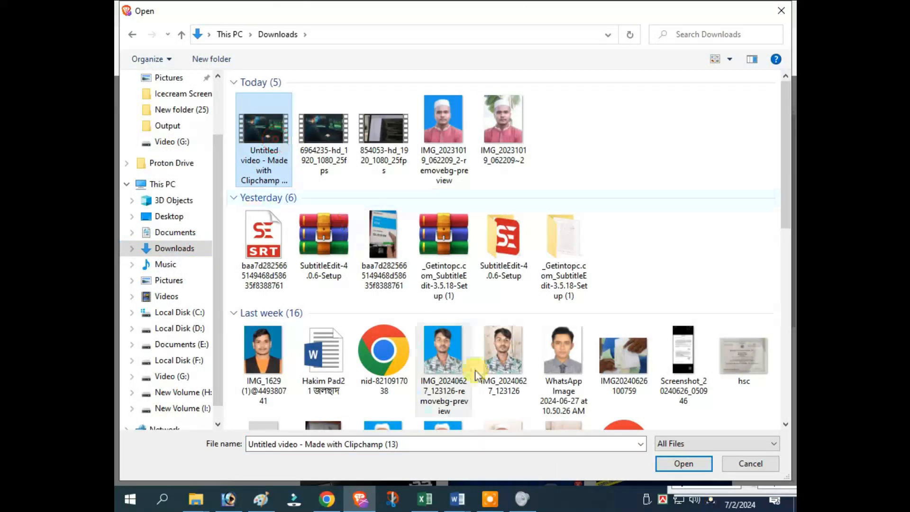
pyautogui.click(678, 466)
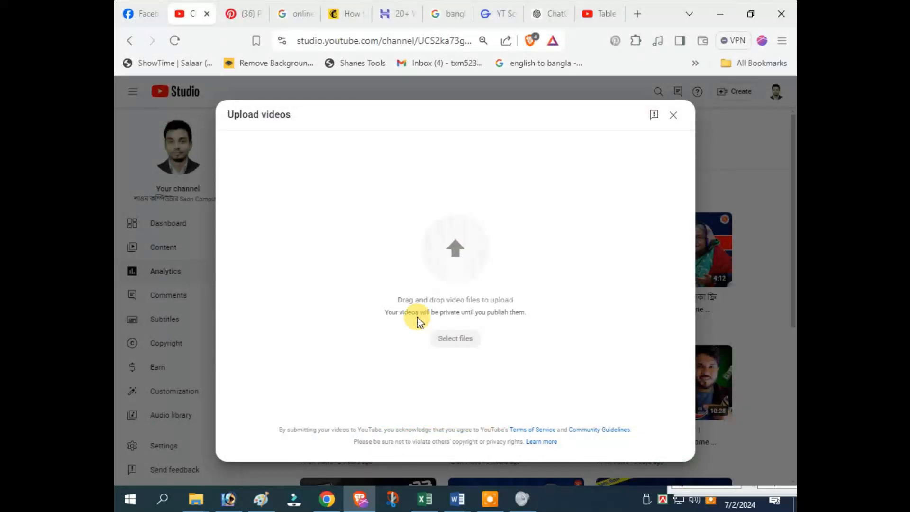